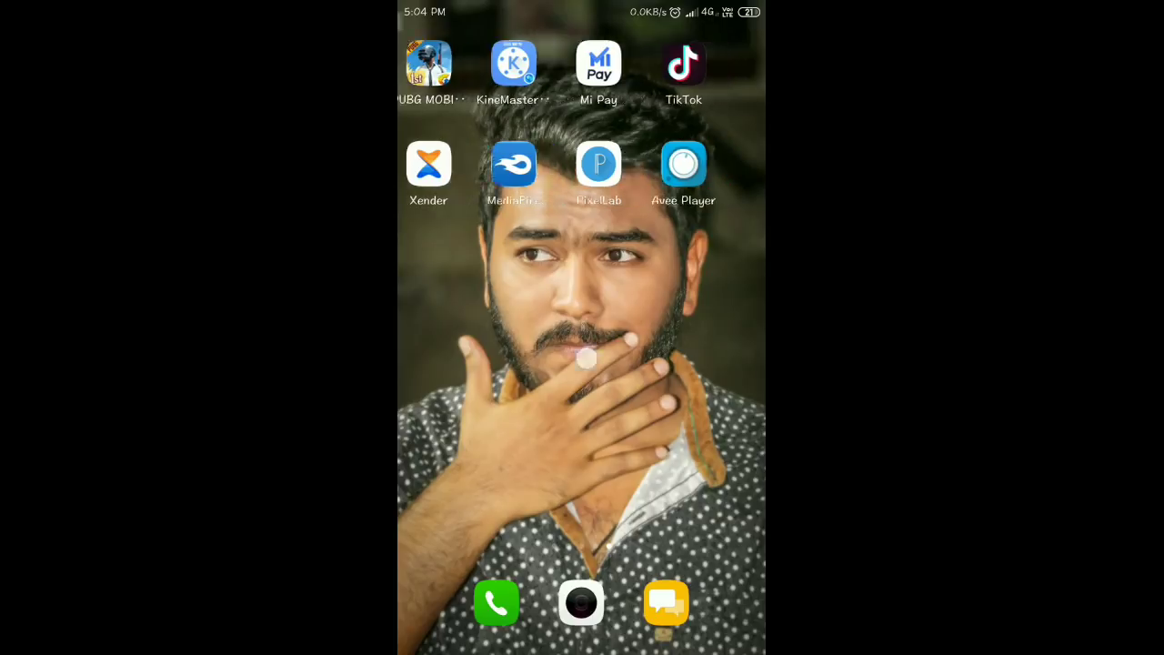
- Load the copied slegle.com/KmgB short link in Chrome
left_click_drag(681, 252, 681, 275)
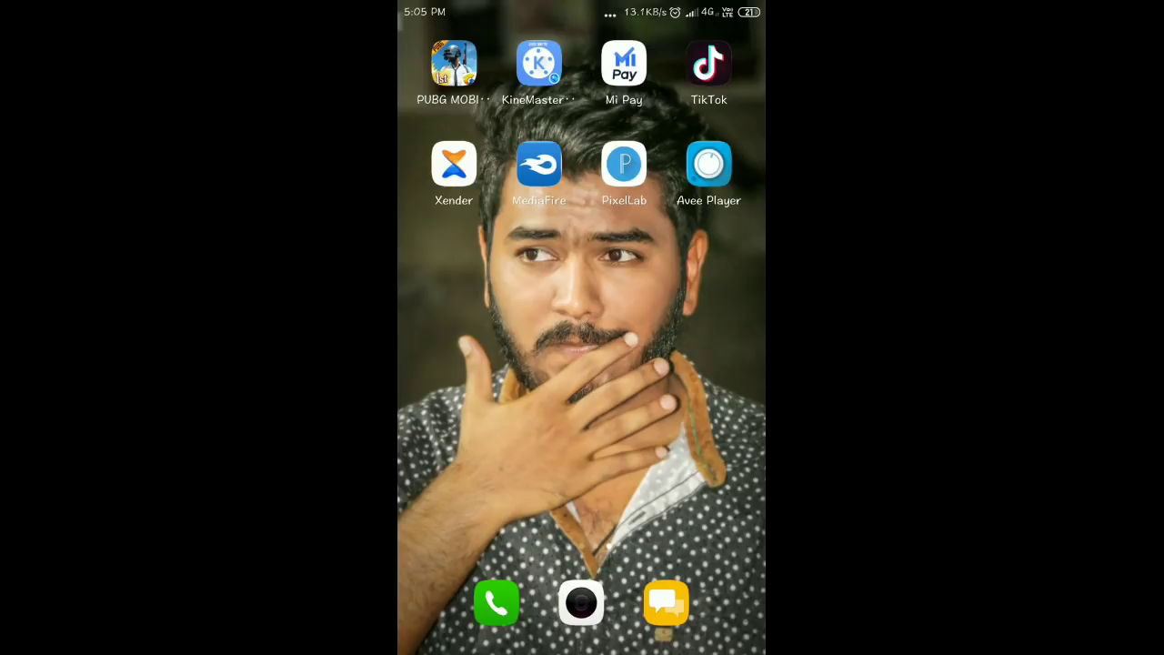
mouse_move(492, 382)
left_mouse_down()
mouse_move(718, 382)
mouse_move(719, 364)
left_mouse_up()
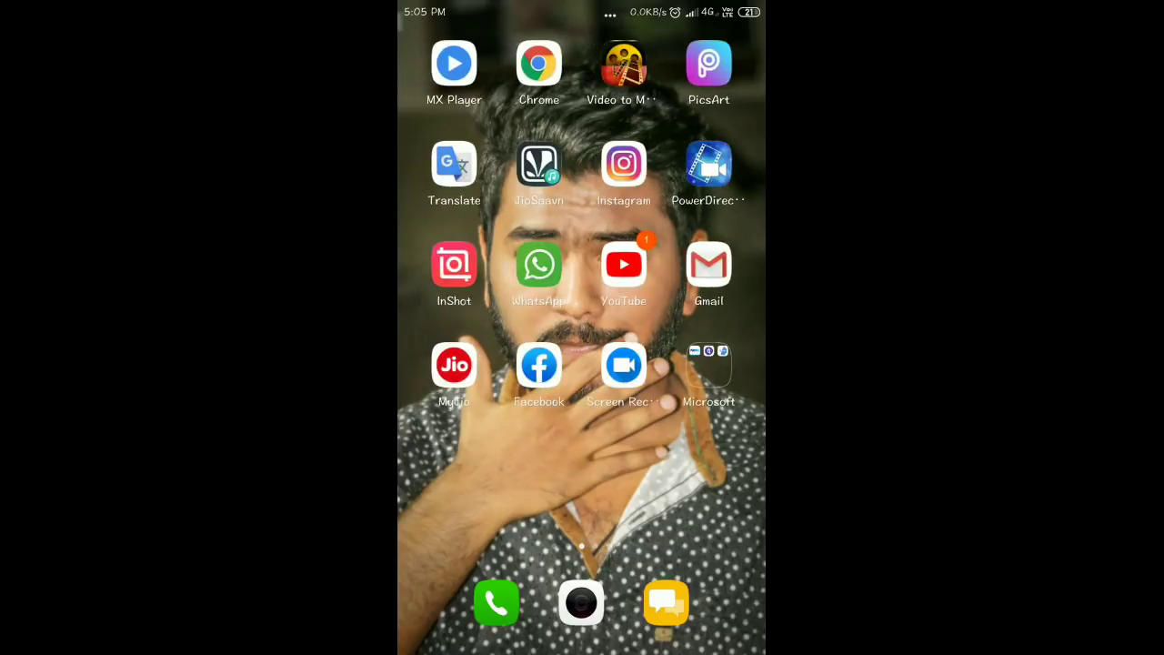
left_click(538, 64)
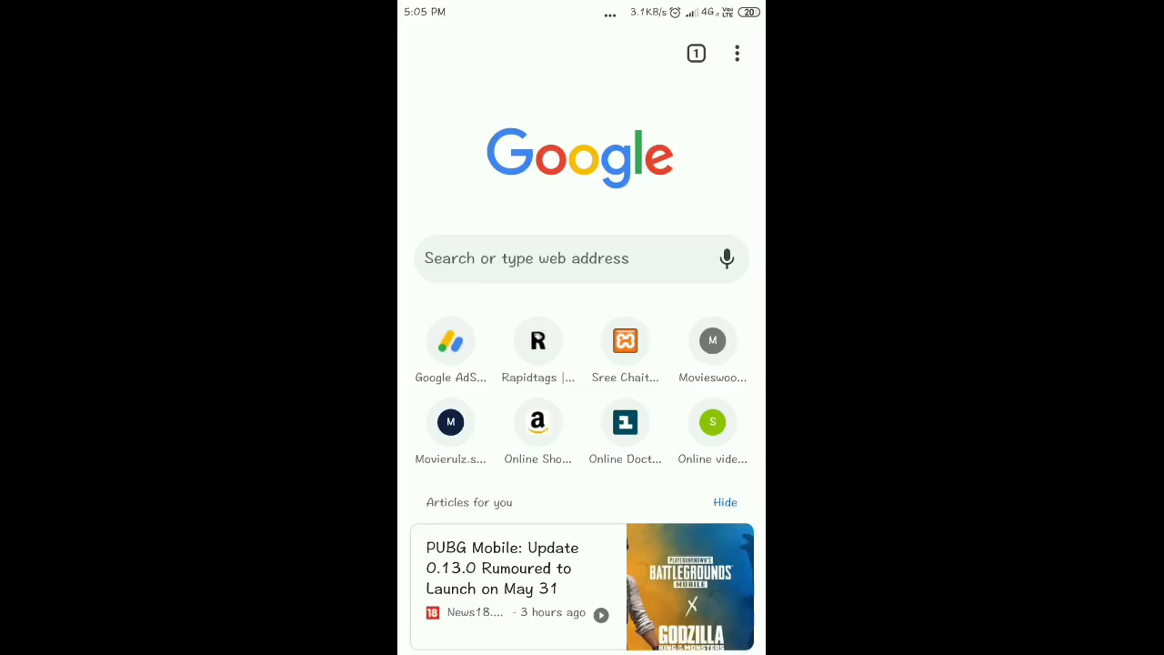
left_click(603, 258)
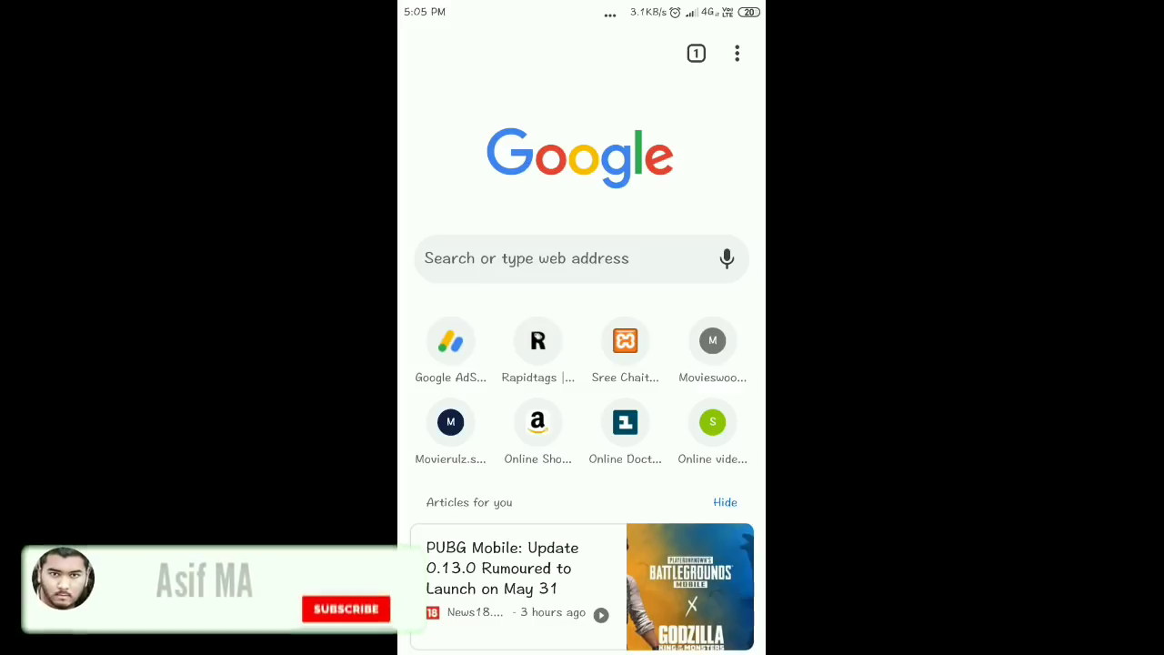
left_click(432, 206)
type("https://slegle.com/KmgB")
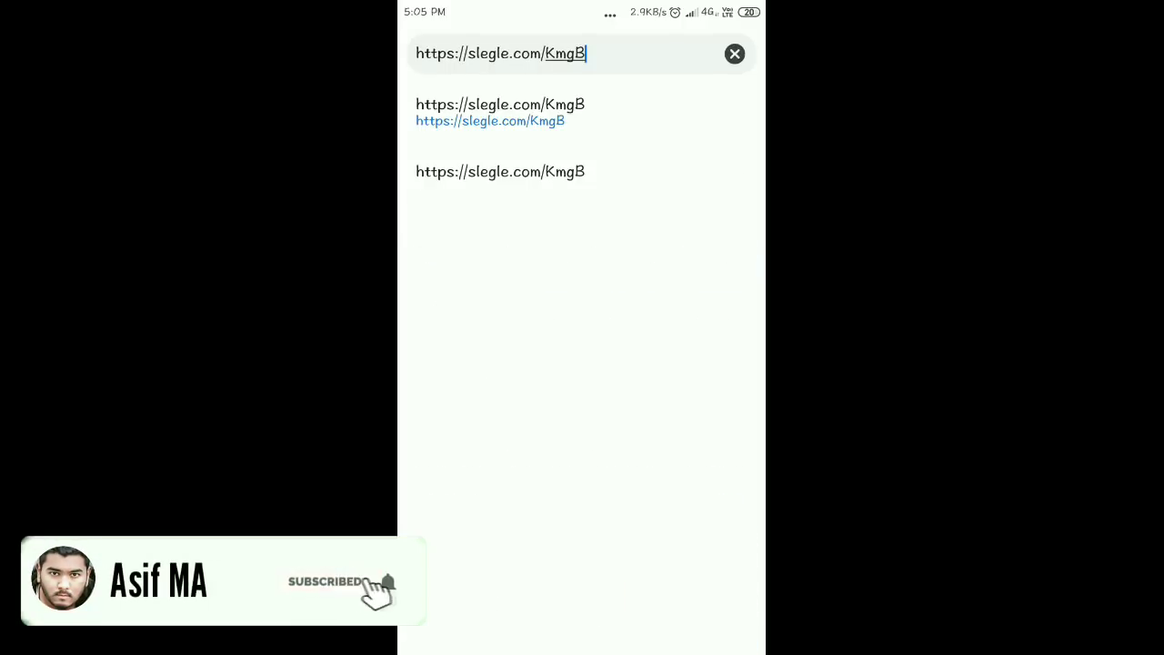
key("Return")
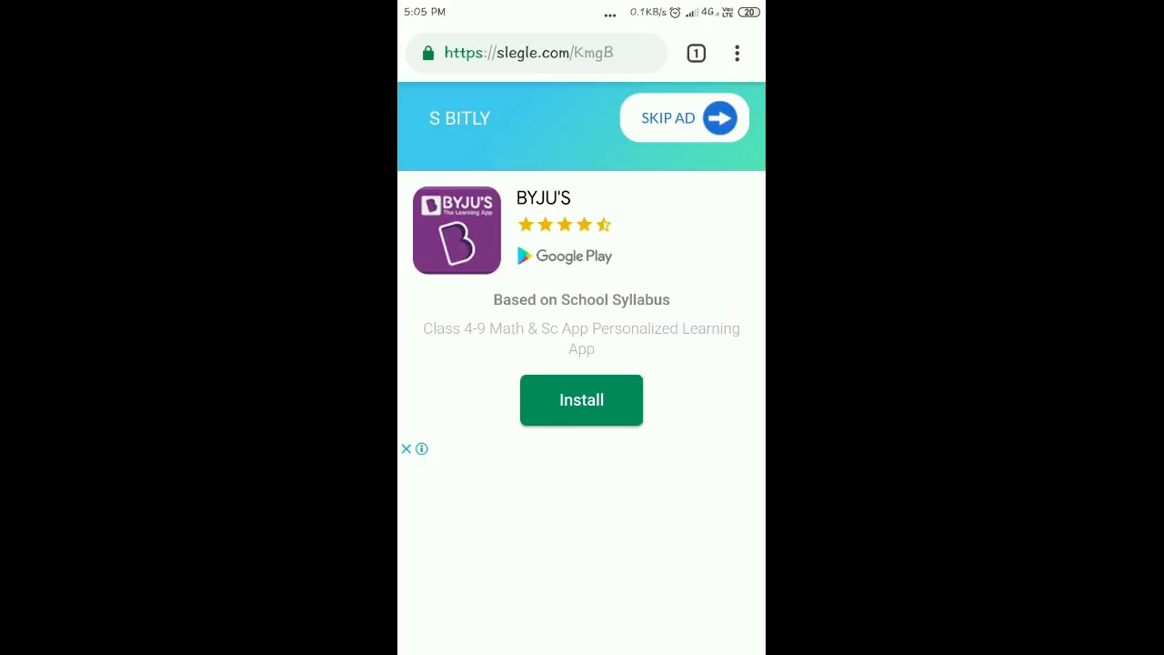
- Skip the ad and download visualizer_25.viz again from MediaFire
left_click(688, 119)
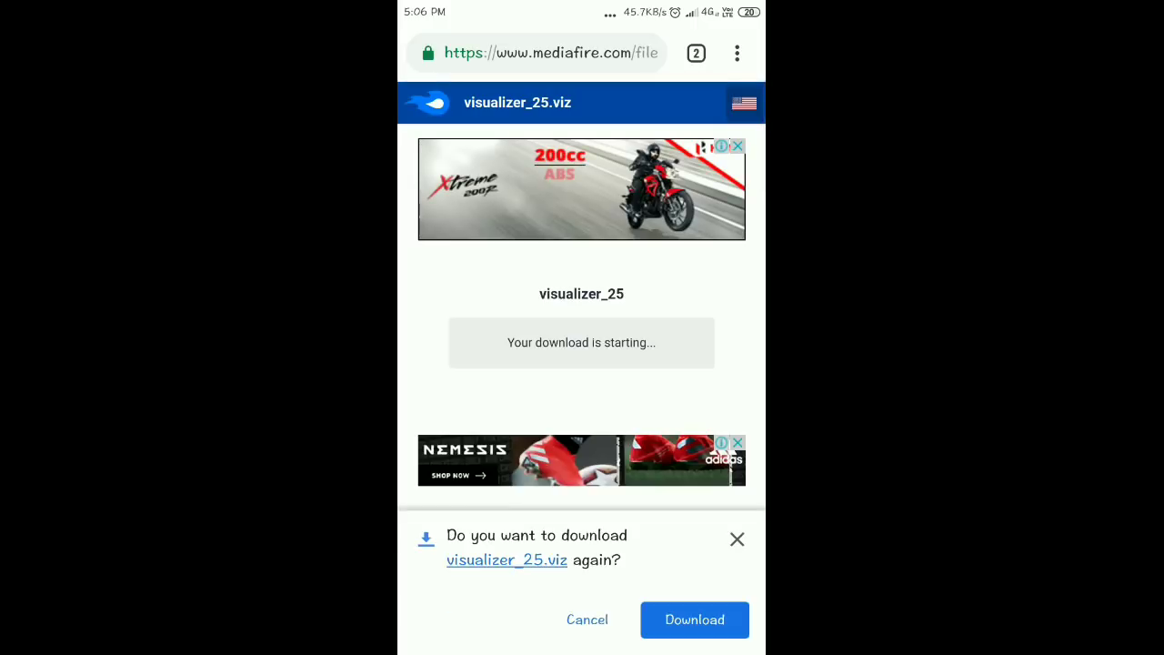
left_click(695, 619)
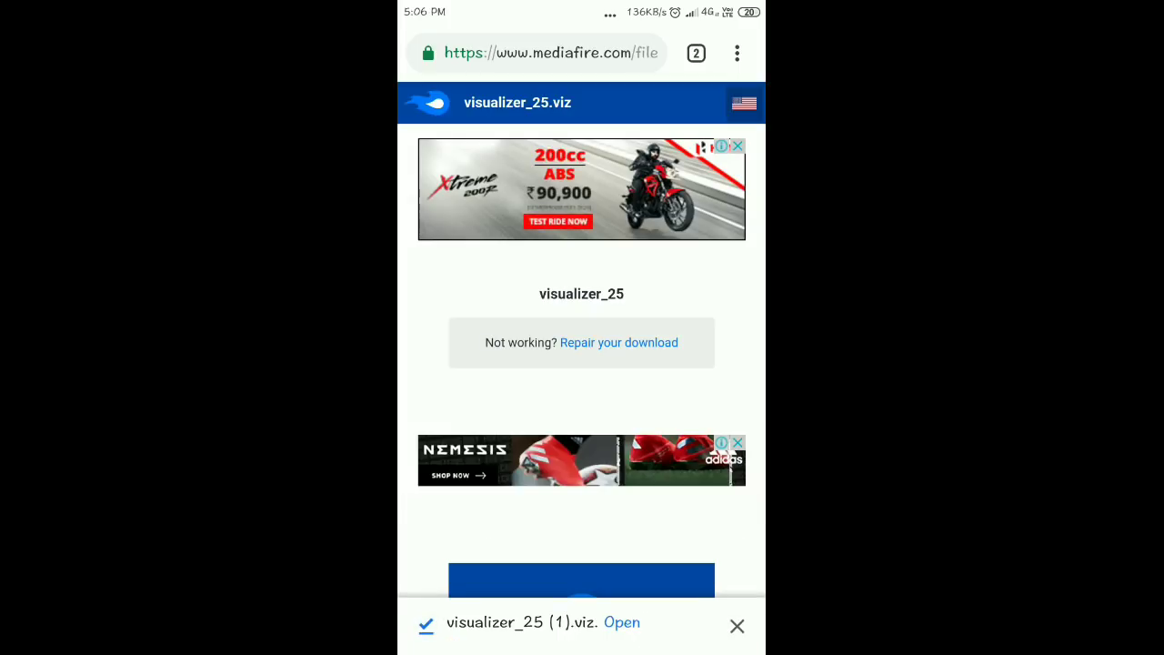
- Open visualizer_25 (1).viz from Chrome's Downloads list to get the Open with choice
left_click(537, 53)
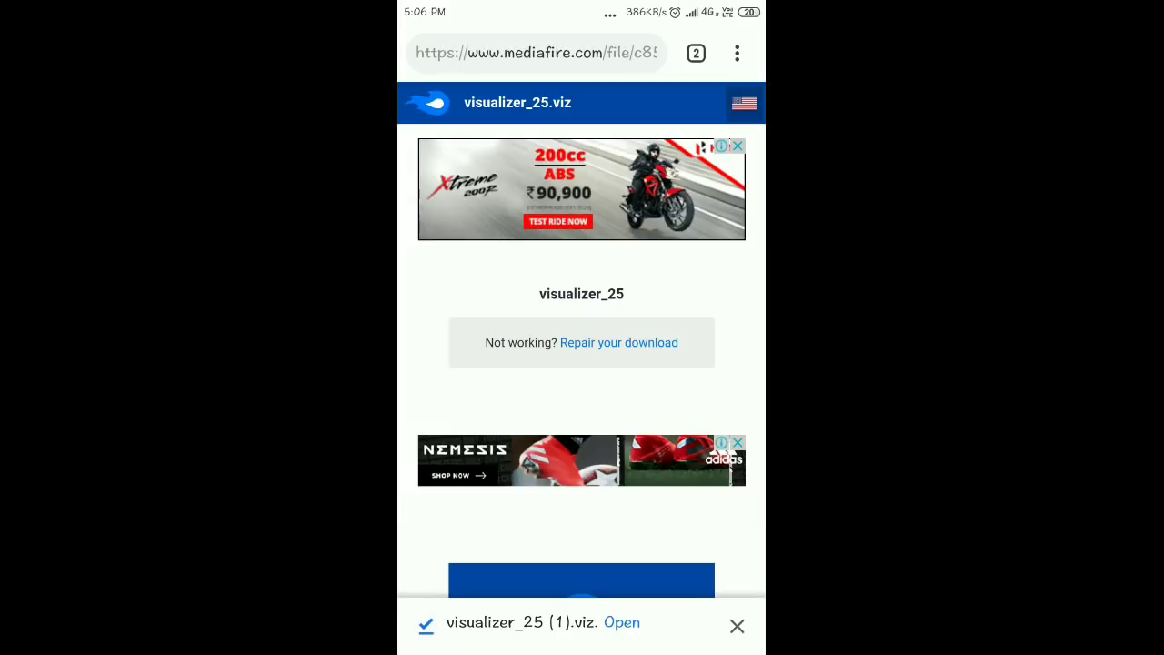
left_click(737, 53)
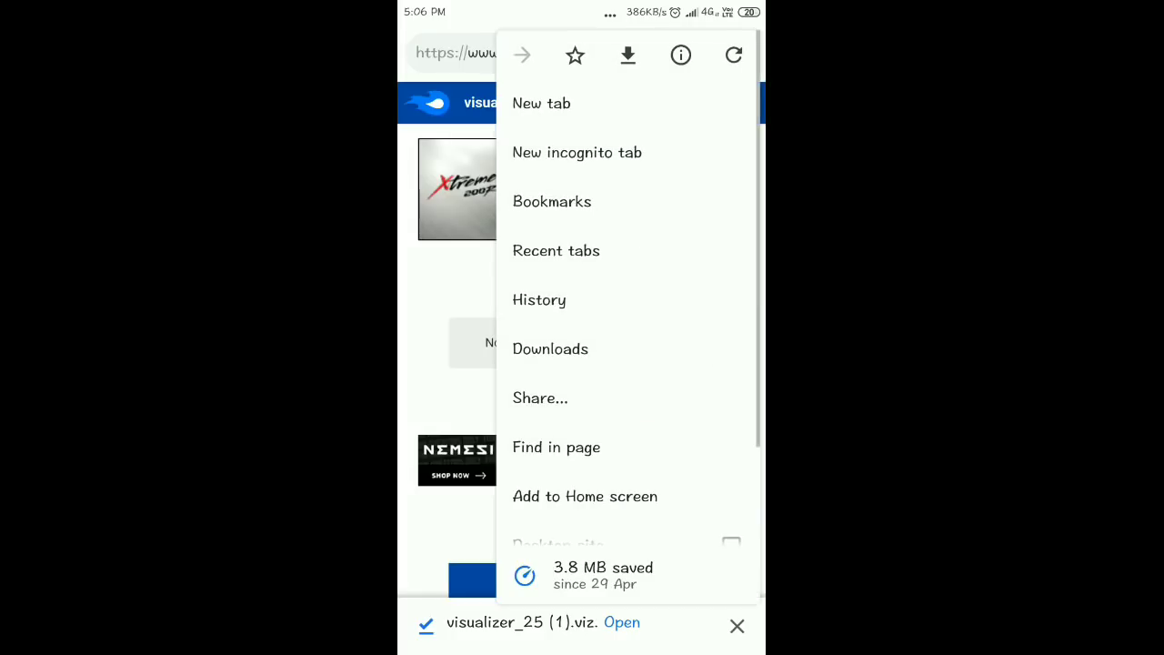
left_click(562, 349)
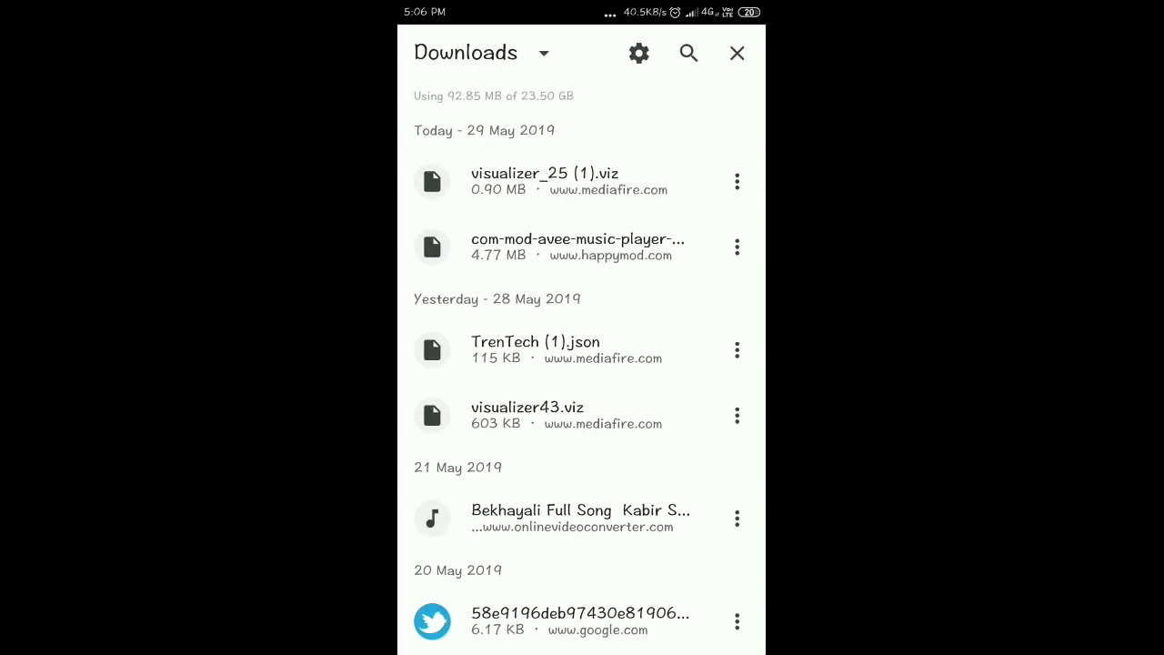
left_click(560, 186)
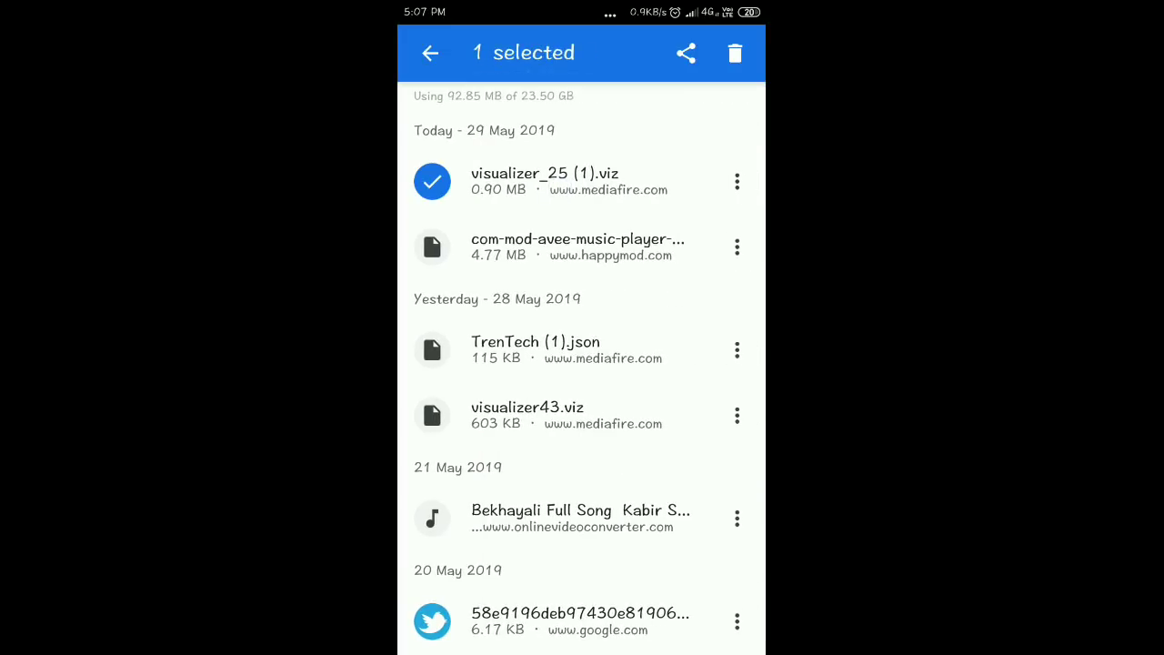
key("Escape")
left_click(596, 178)
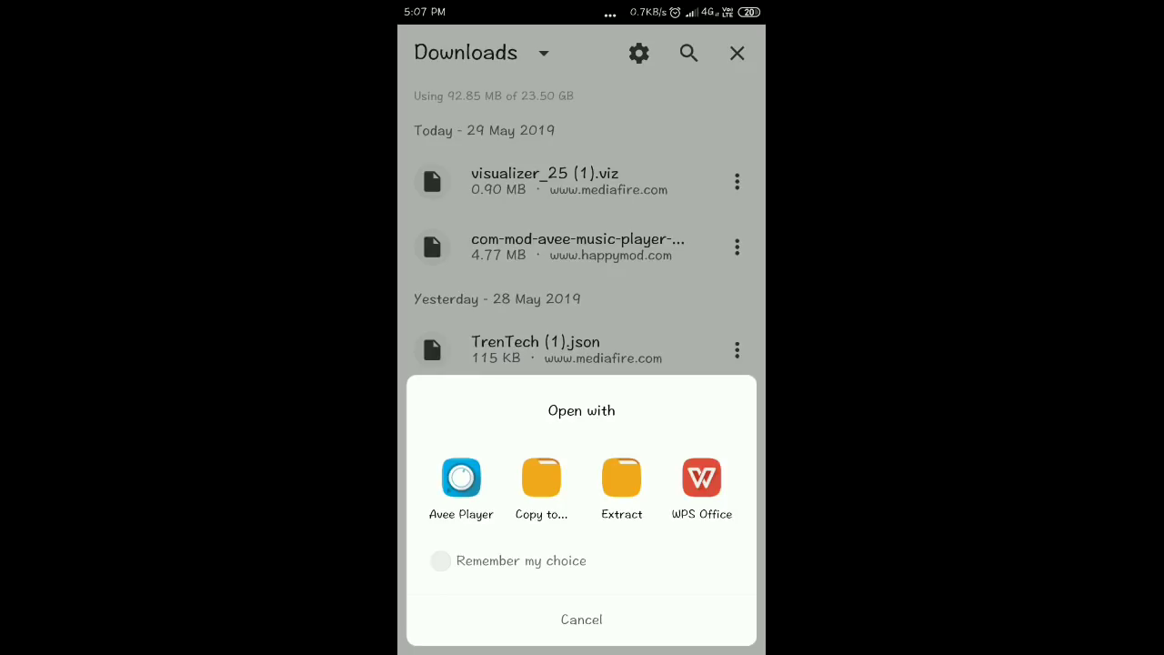
- Switch to Avee Player and show its visualizer templates, dismissing the low-battery warning
key("Home")
left_click_drag(710, 364, 454, 364)
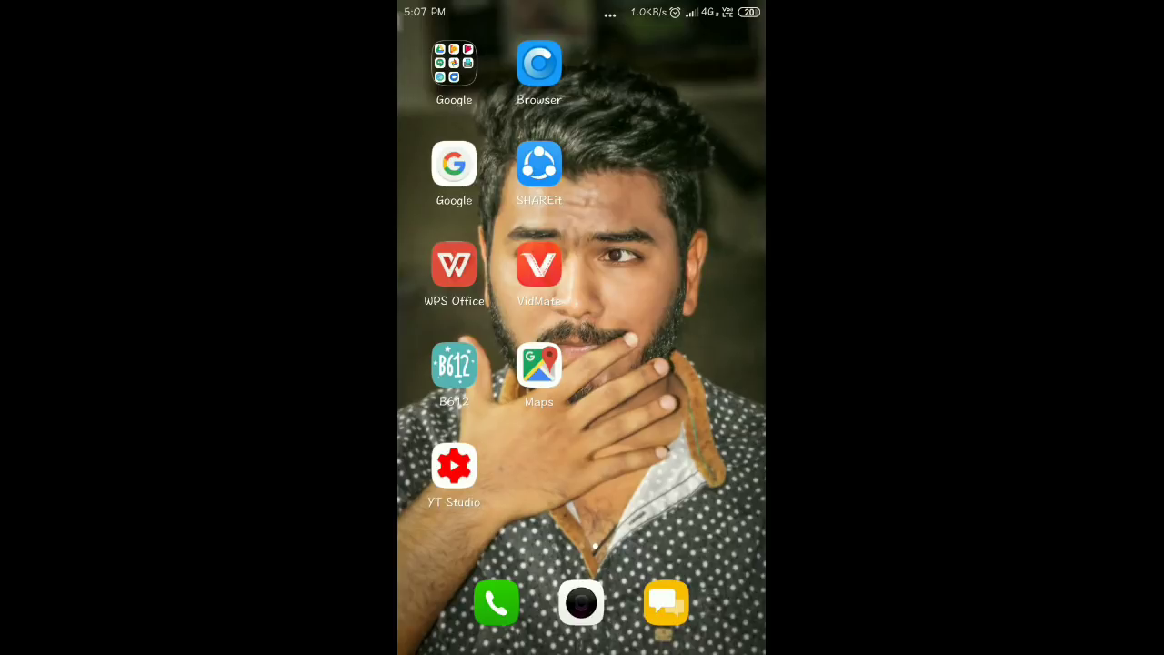
left_click_drag(455, 363, 709, 364)
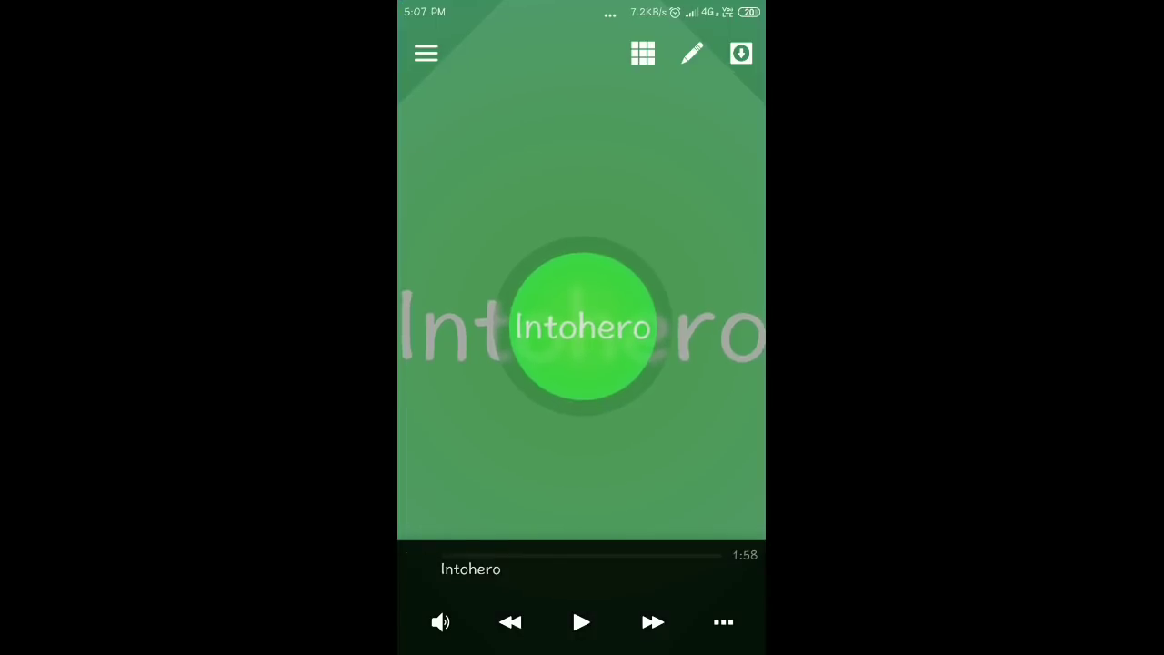
left_click(615, 60)
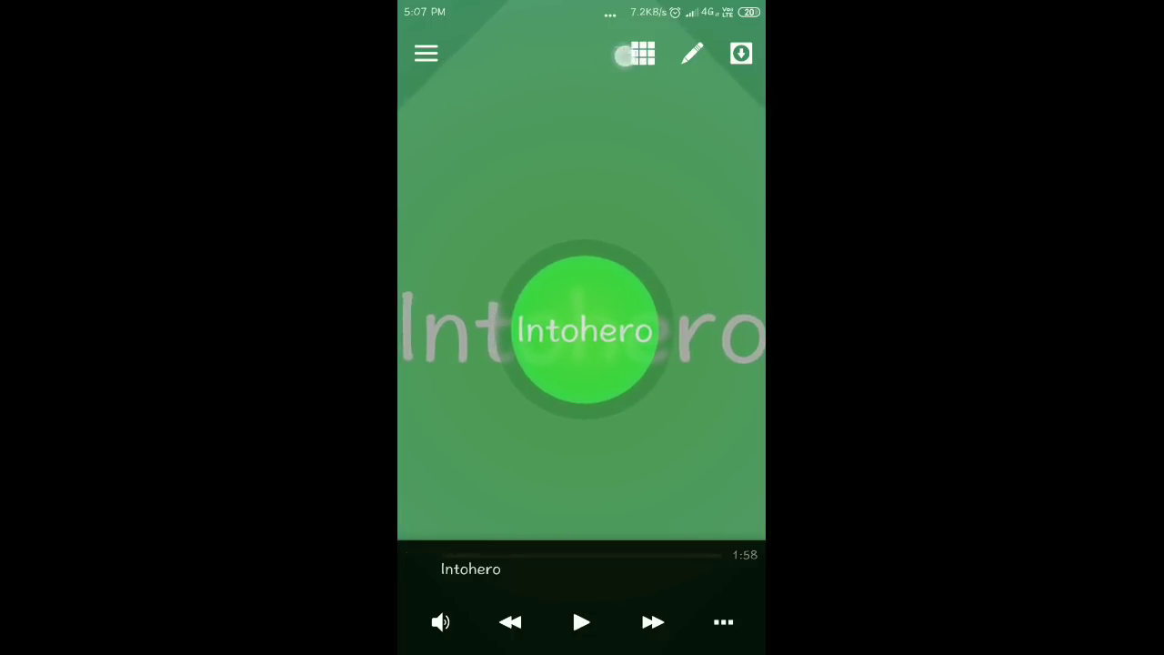
left_click(613, 99)
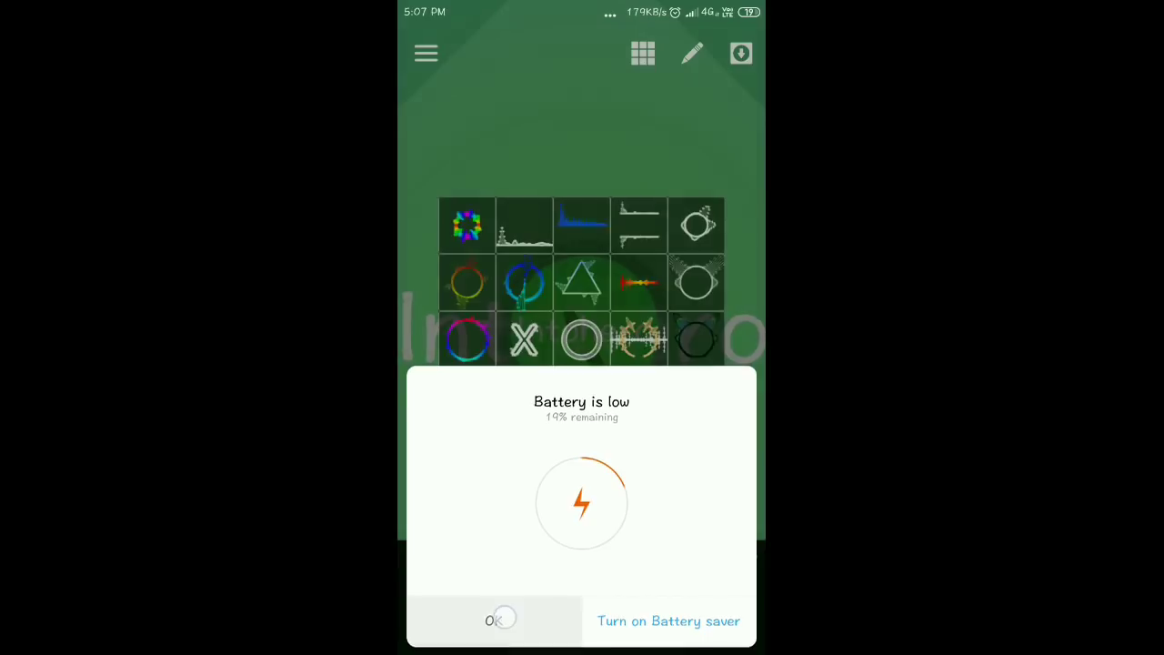
left_click(503, 618)
left_click(579, 455)
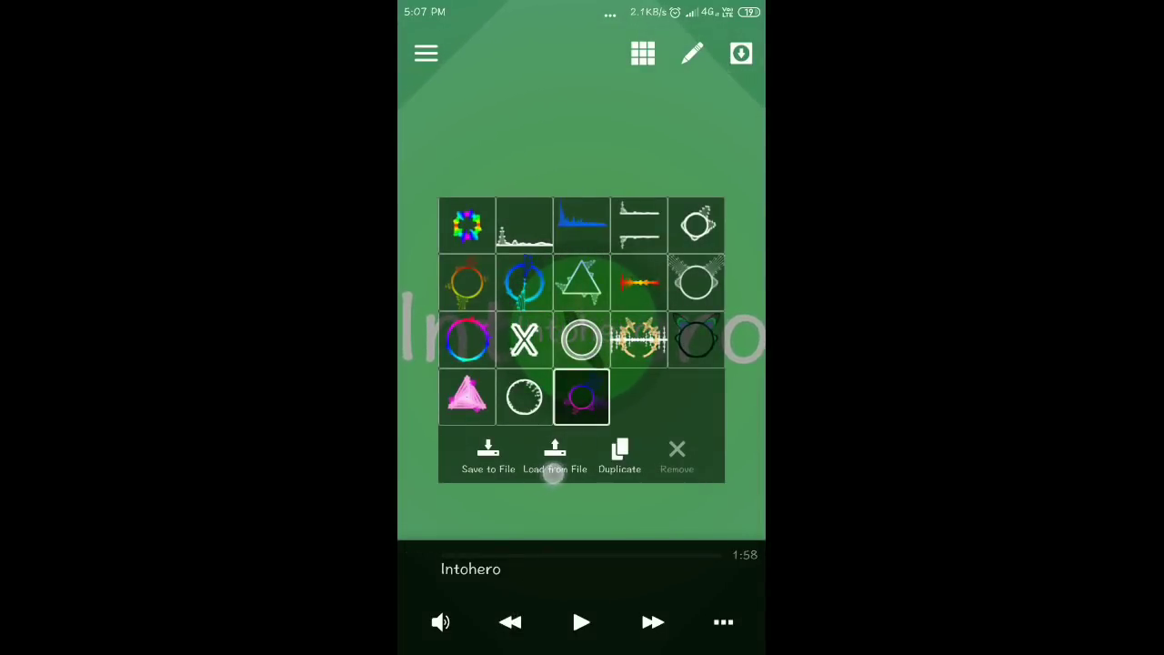
- Load visualizer_25 (1).viz from Internal storage > Download via Load from File
left_click(554, 468)
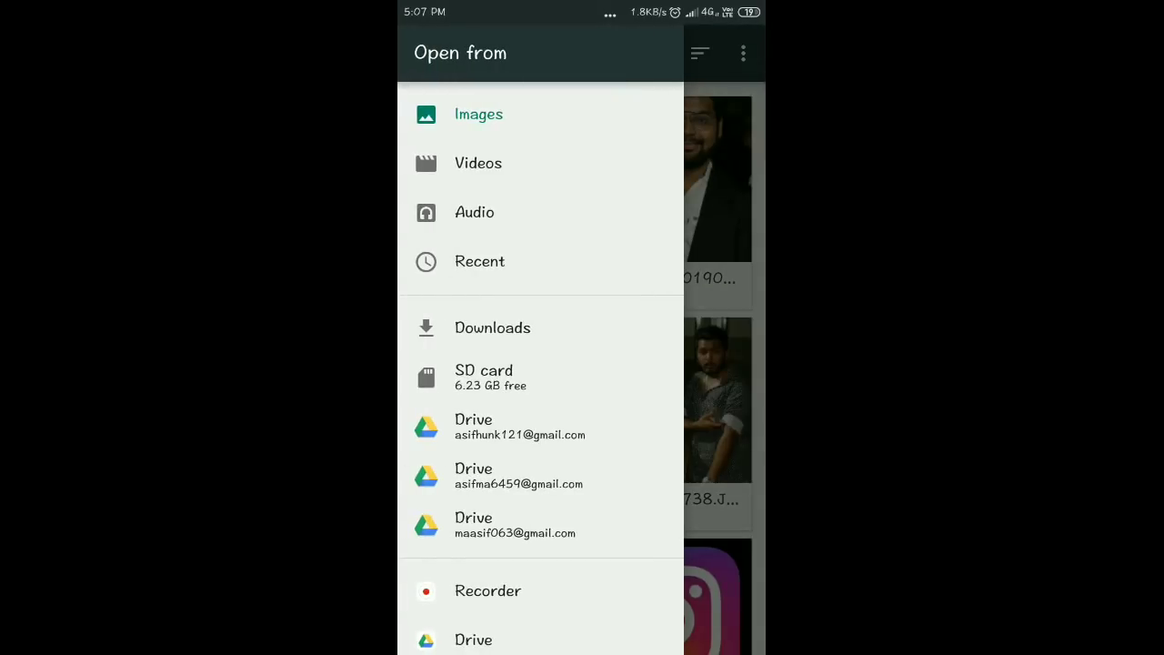
left_click_drag(582, 464, 610, 306)
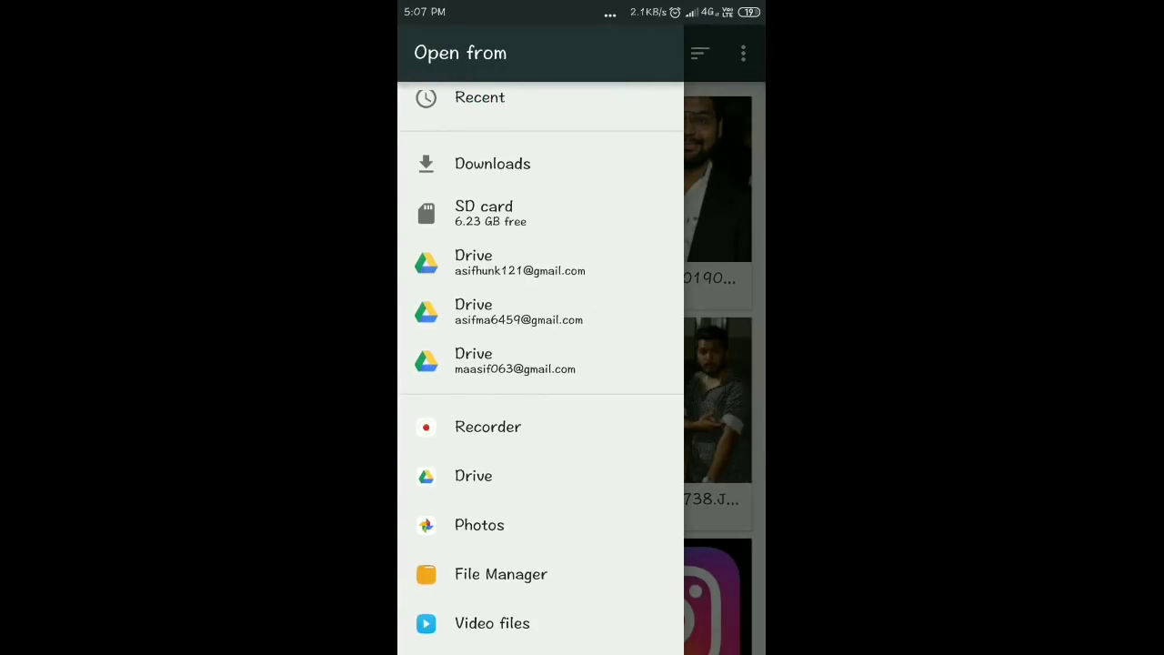
left_click(500, 574)
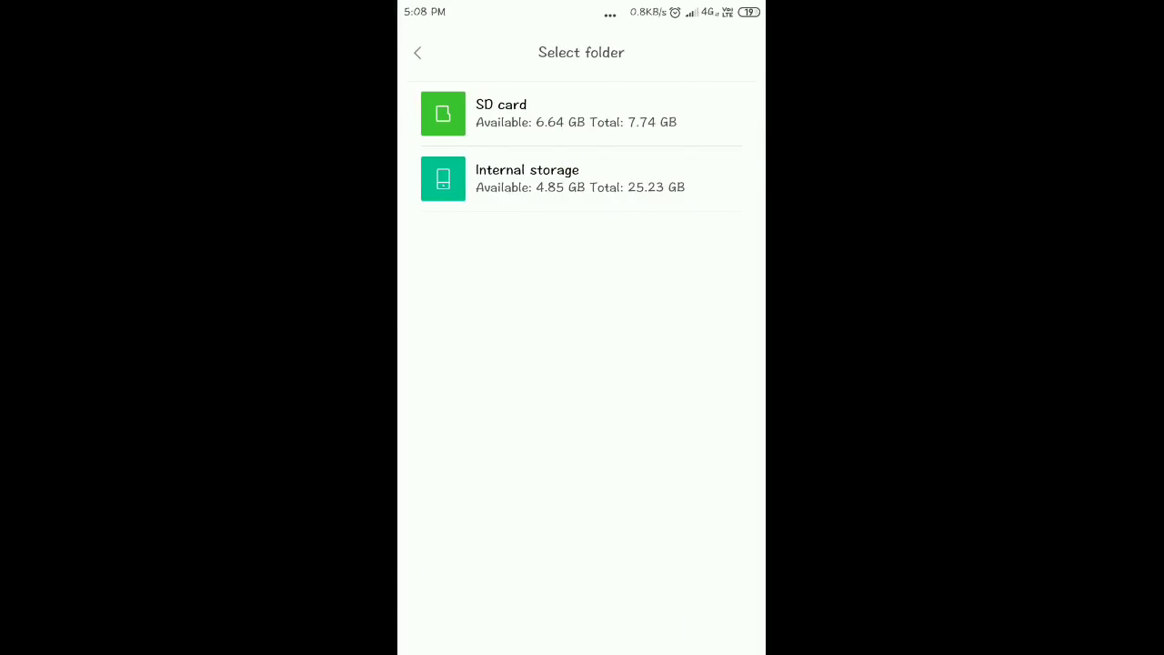
left_click(527, 178)
left_click(488, 153)
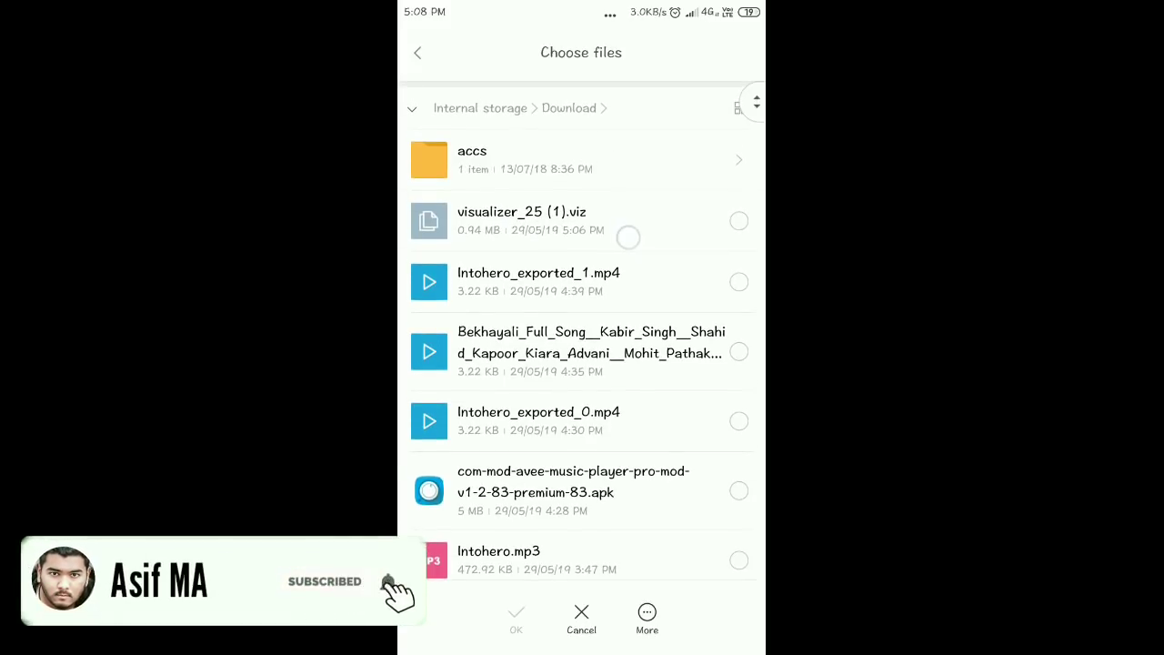
left_click(627, 223)
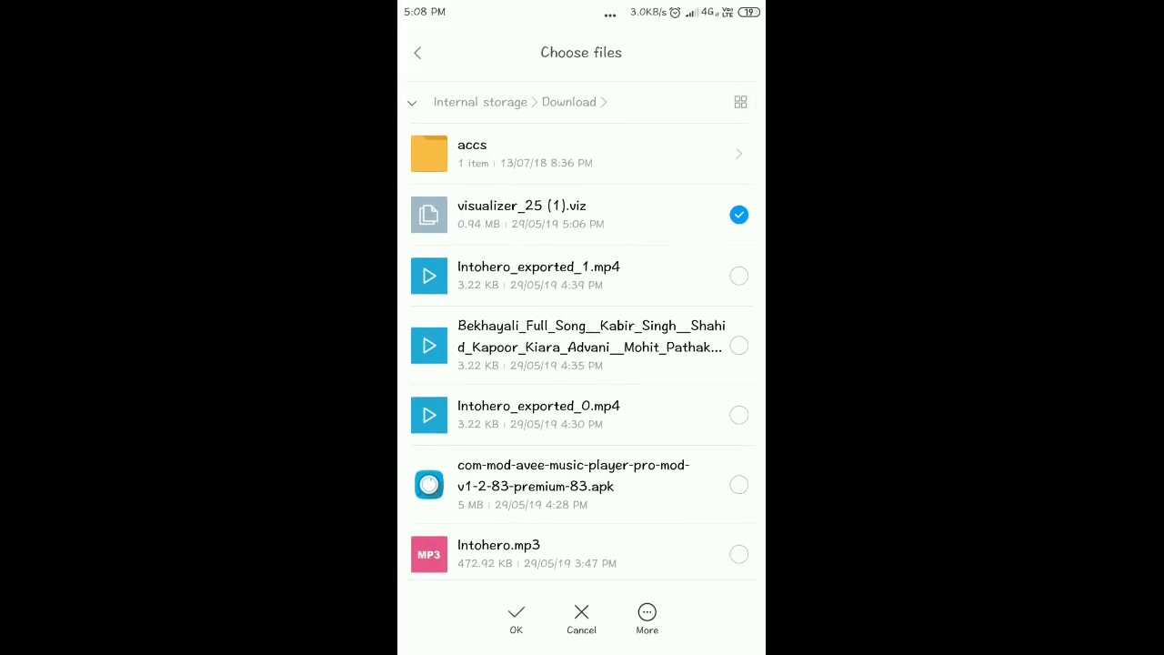
left_click(516, 618)
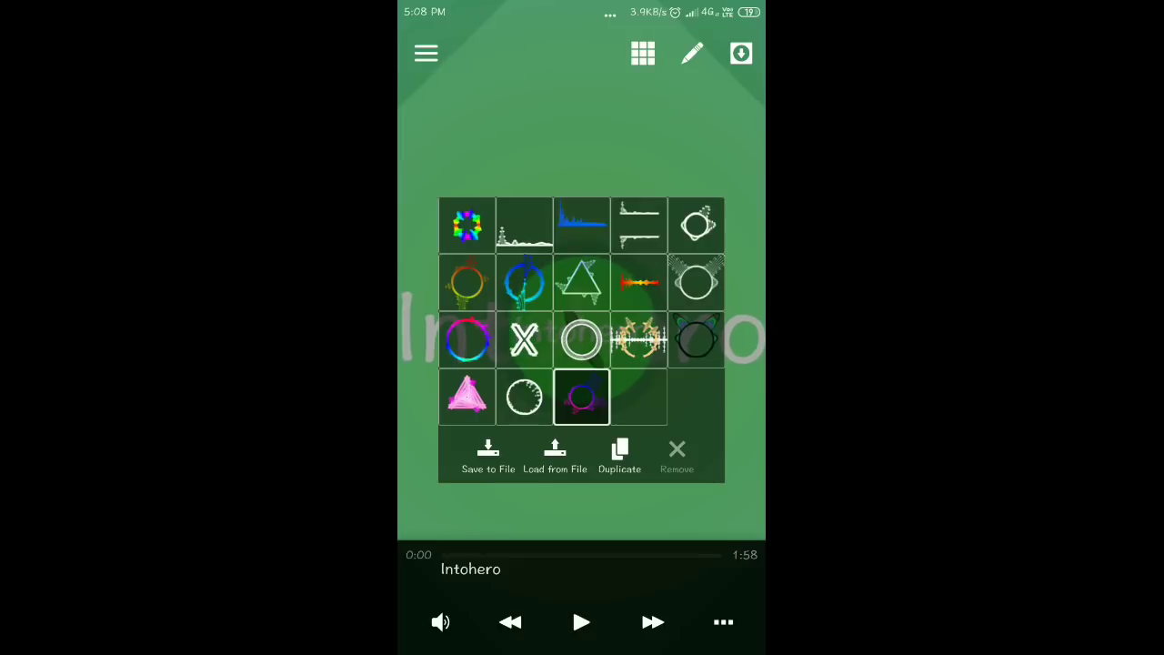
- Apply the newly loaded heart-particle template and close the template panel
left_click(585, 410)
mouse_move(585, 409)
left_mouse_down()
mouse_move(570, 409)
mouse_move(561, 442)
left_mouse_up()
left_click_drag(639, 394, 643, 408)
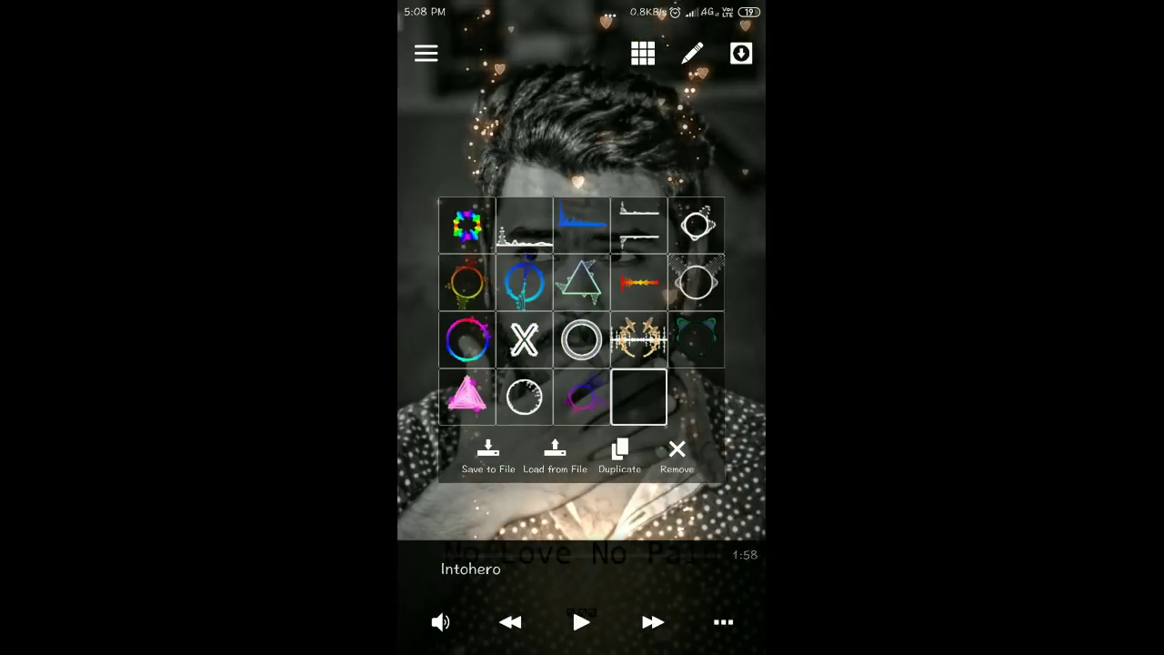
key("Escape")
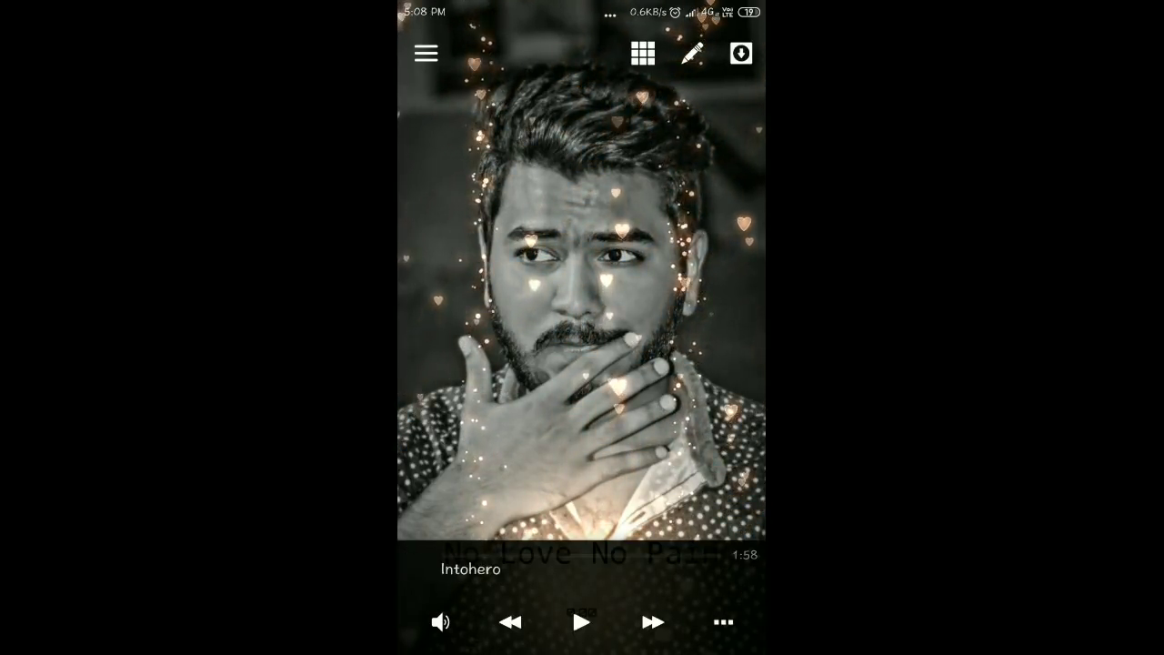
- Open the background Image layer's properties and expand its Image section
left_click(684, 76)
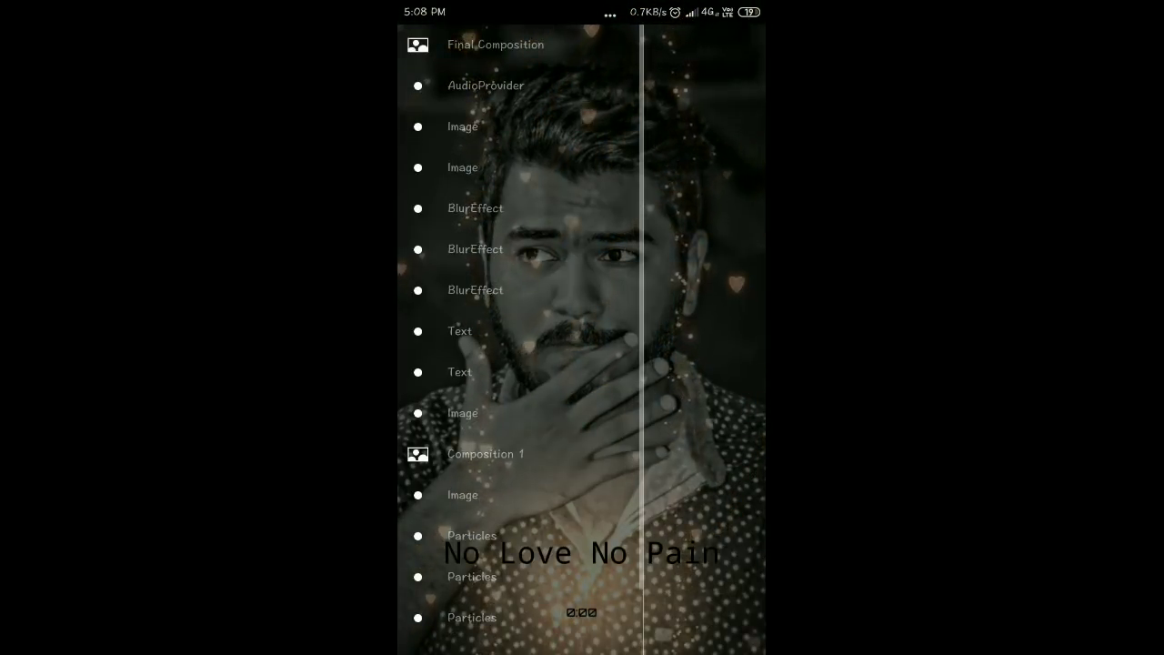
left_click(486, 126)
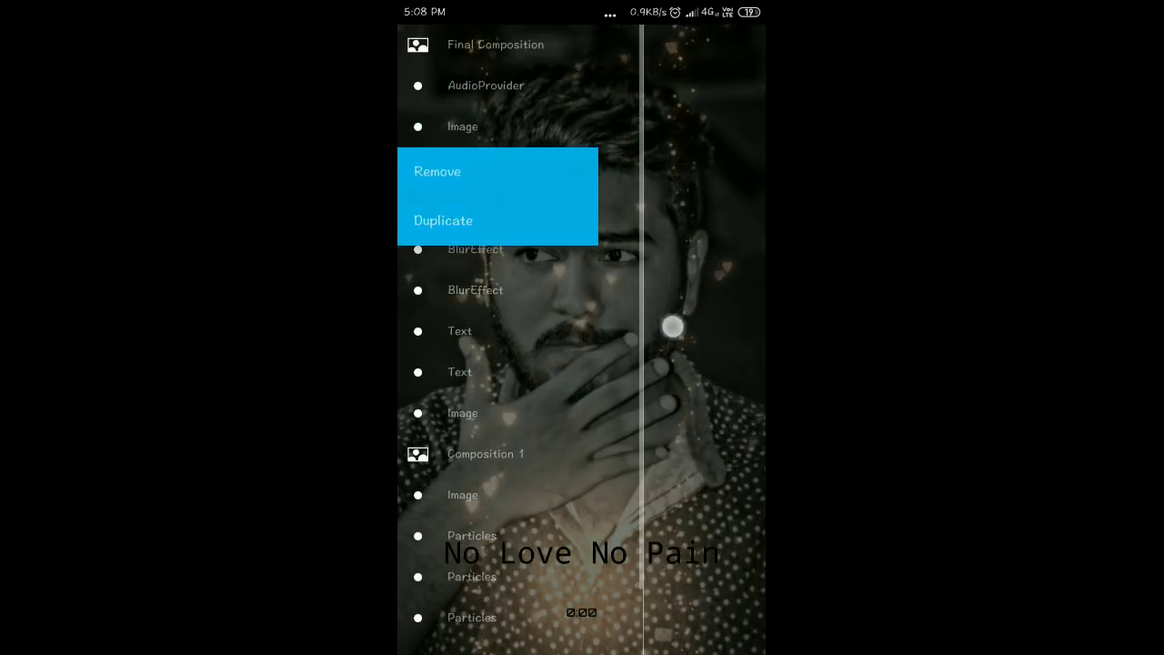
left_click(668, 338)
left_click(462, 126)
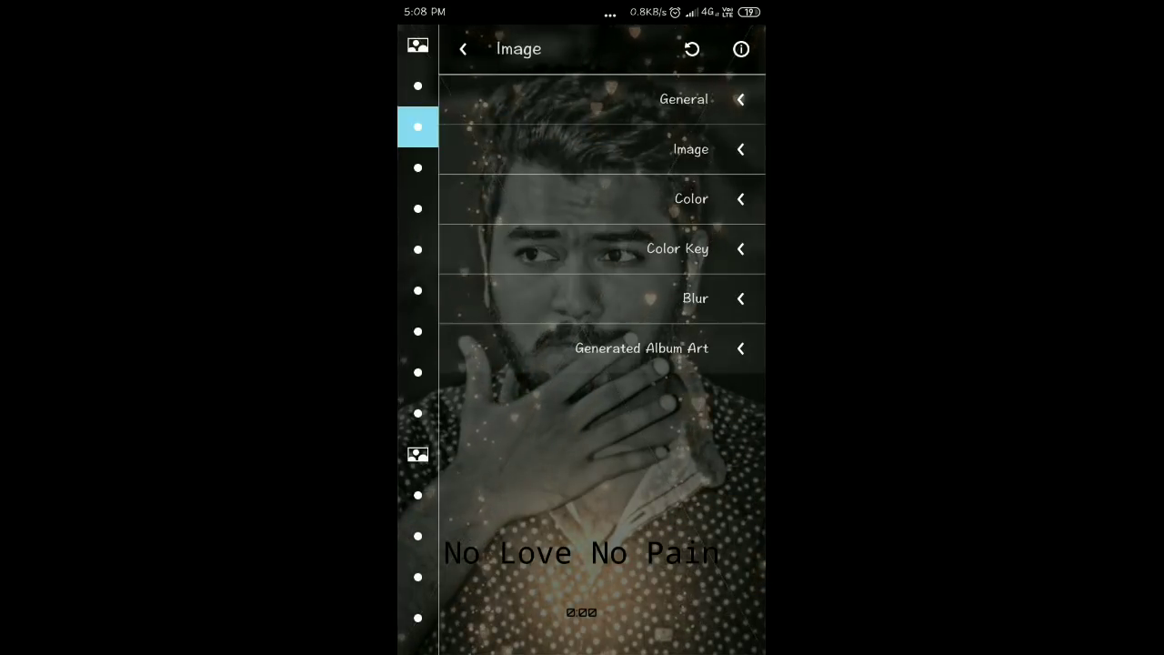
left_click_drag(745, 115, 725, 160)
left_click(686, 155)
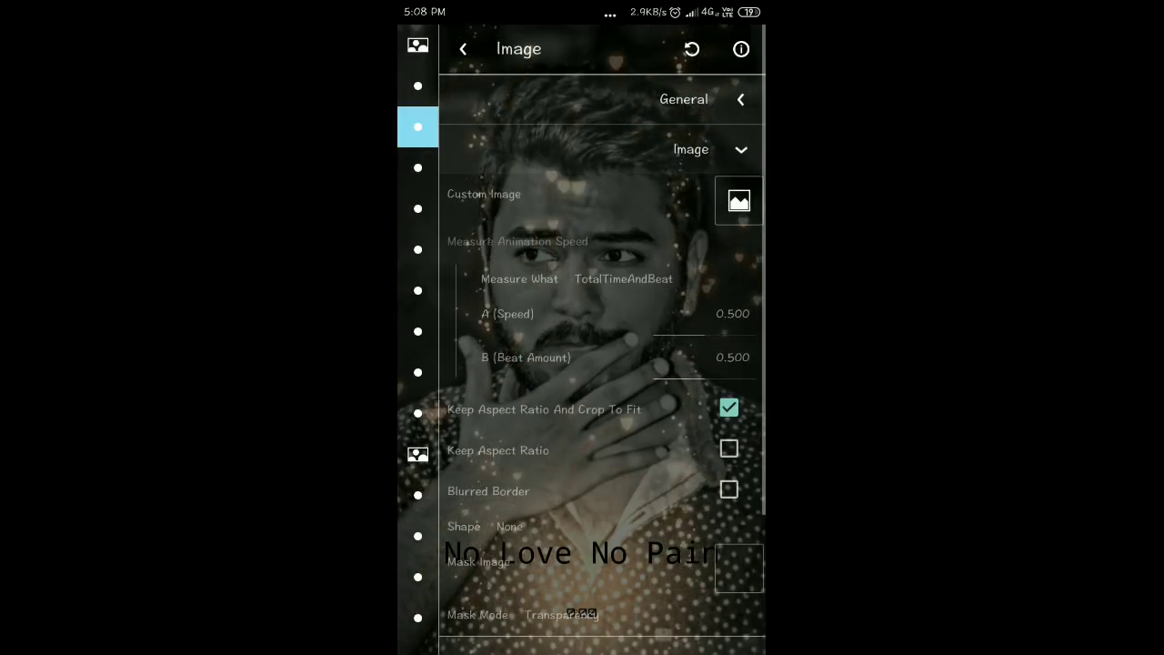
- Set the custom image to the masked, hooded-figure photo from Download
mouse_move(554, 190)
left_mouse_down()
mouse_move(731, 195)
mouse_move(727, 224)
mouse_move(738, 208)
left_mouse_up()
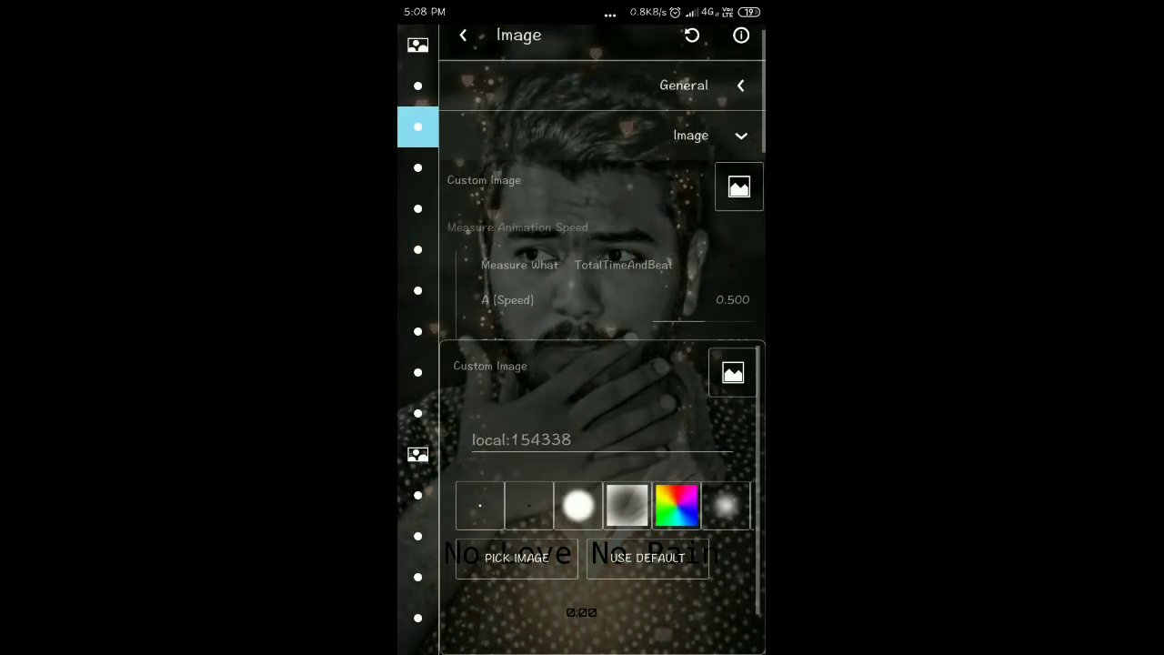
left_click(539, 552)
left_click_drag(540, 552, 530, 578)
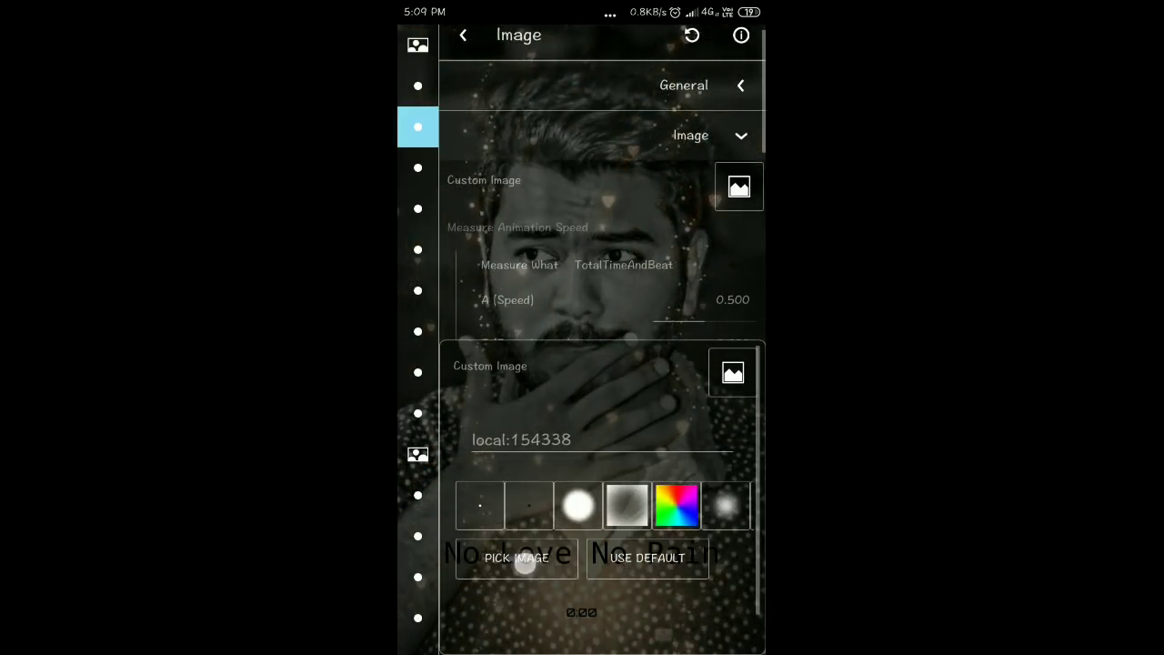
scroll(582, 364, "down", 3)
scroll(582, 364, "down", 10)
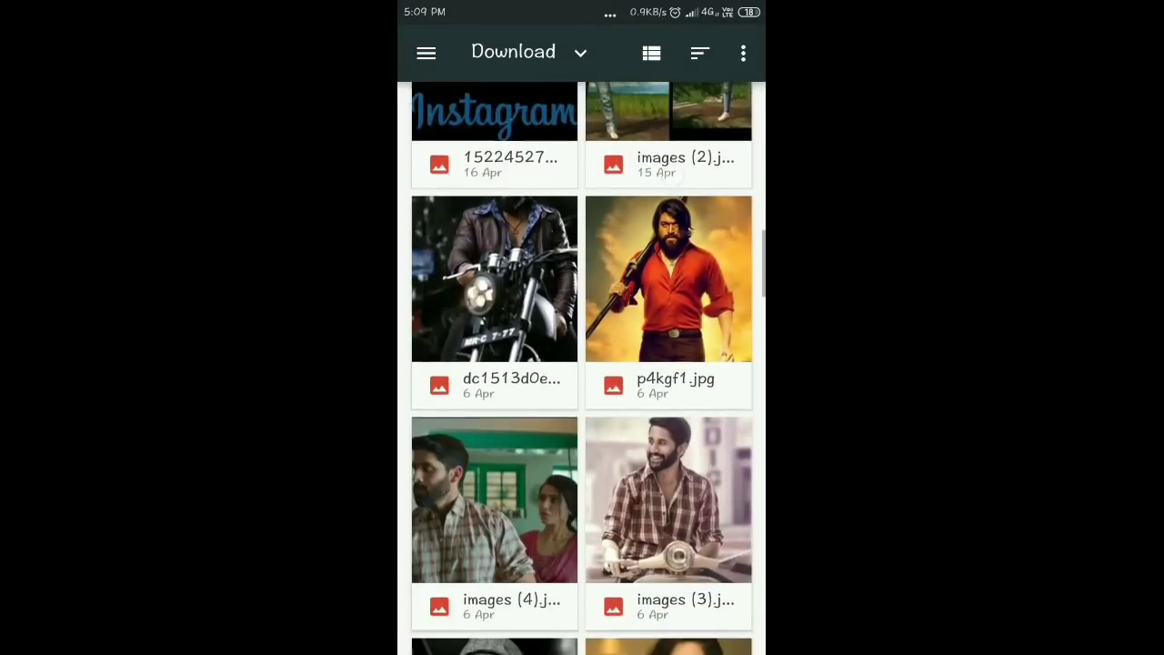
scroll(582, 364, "down", 3)
left_click(491, 436)
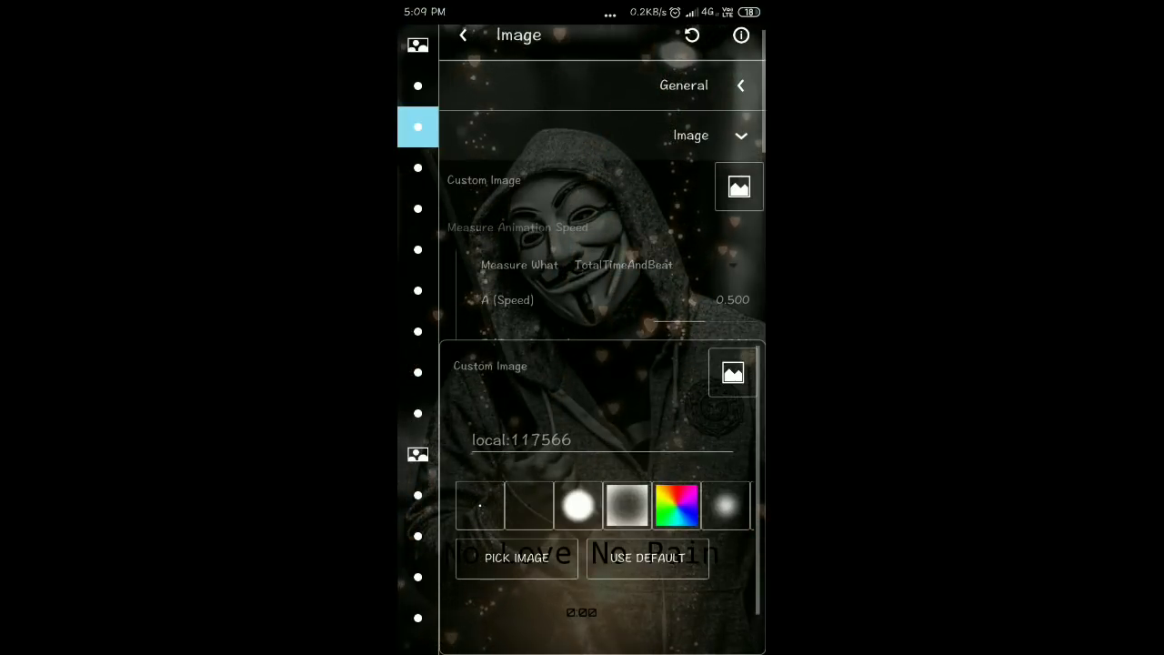
- Play Intohero from the playback queue
key("Escape")
key("Escape")
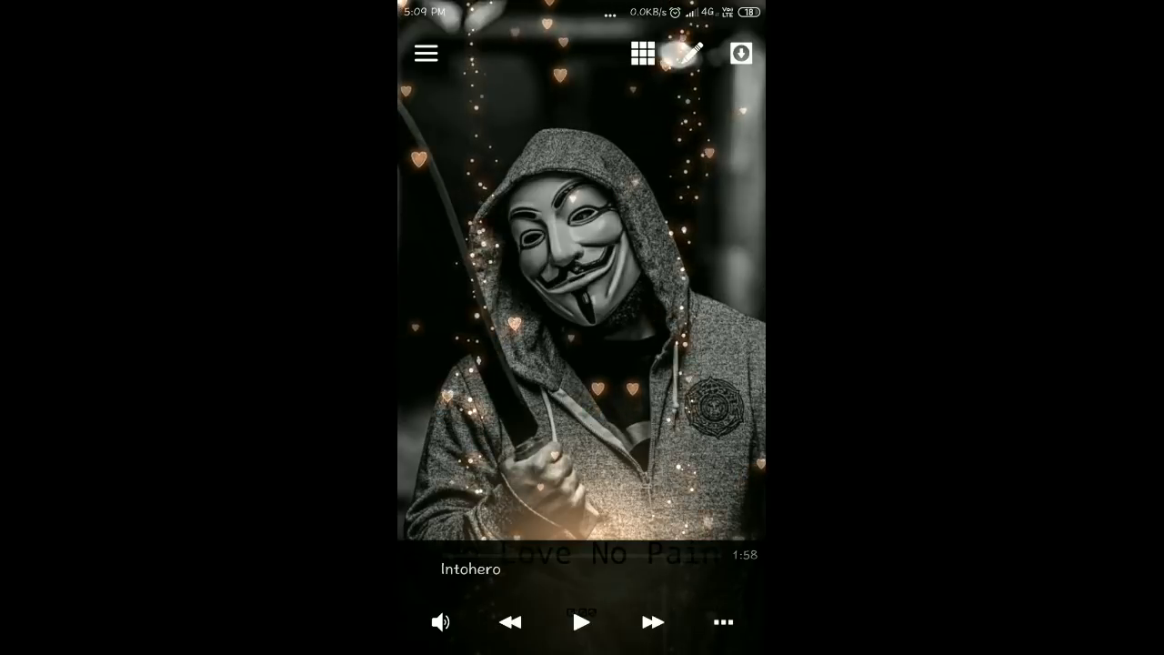
left_click(426, 54)
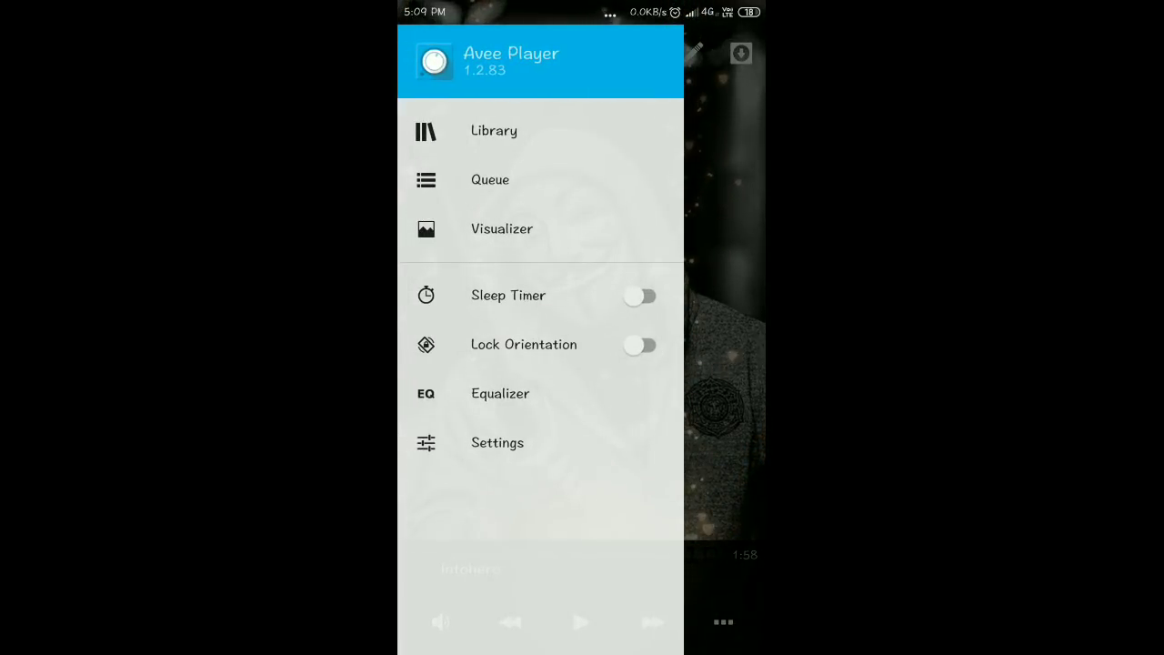
left_click(491, 179)
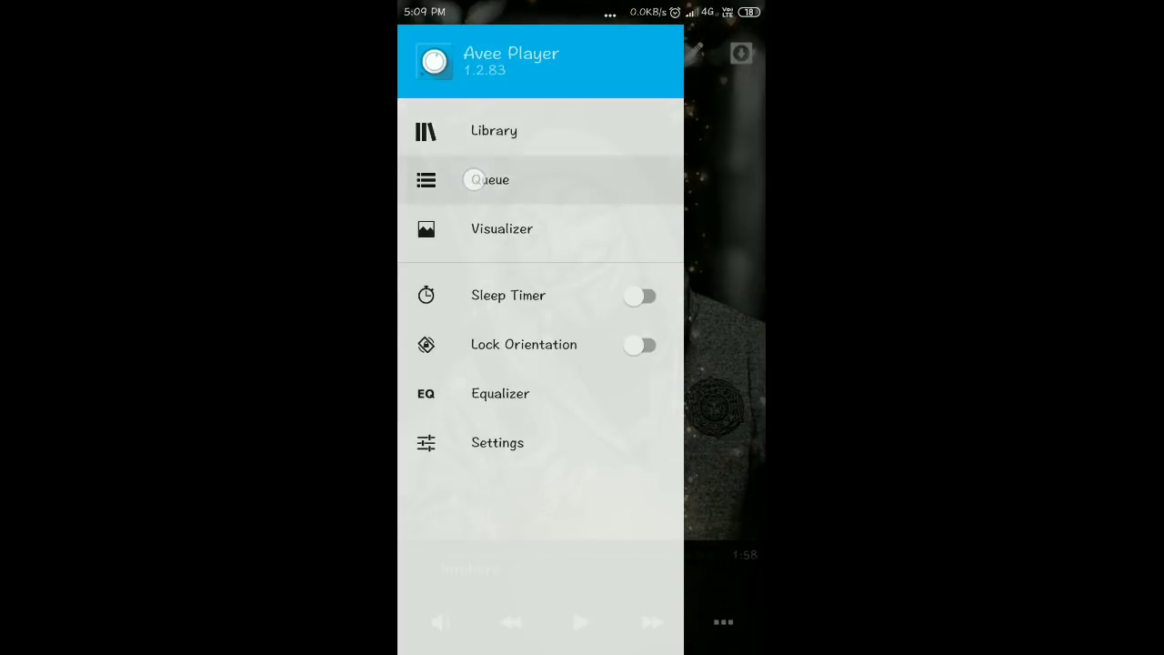
scroll(582, 310, "down", 2)
scroll(582, 309, "up", 3)
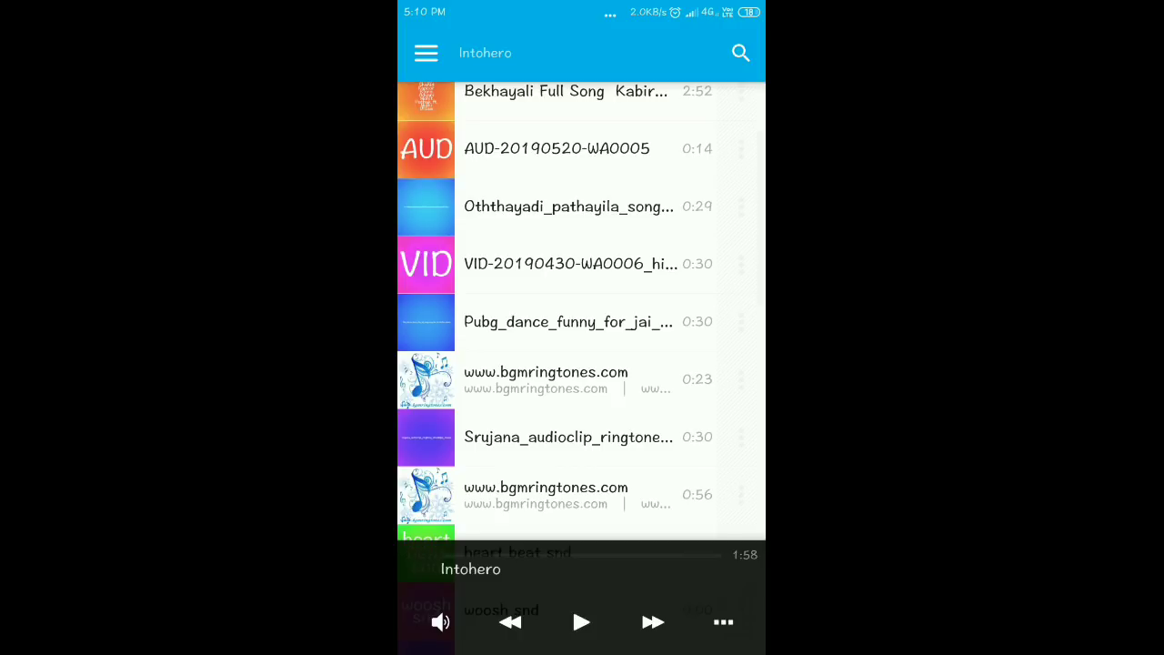
scroll(582, 309, "down", 10)
scroll(582, 309, "up", 15)
scroll(582, 364, "down", 2)
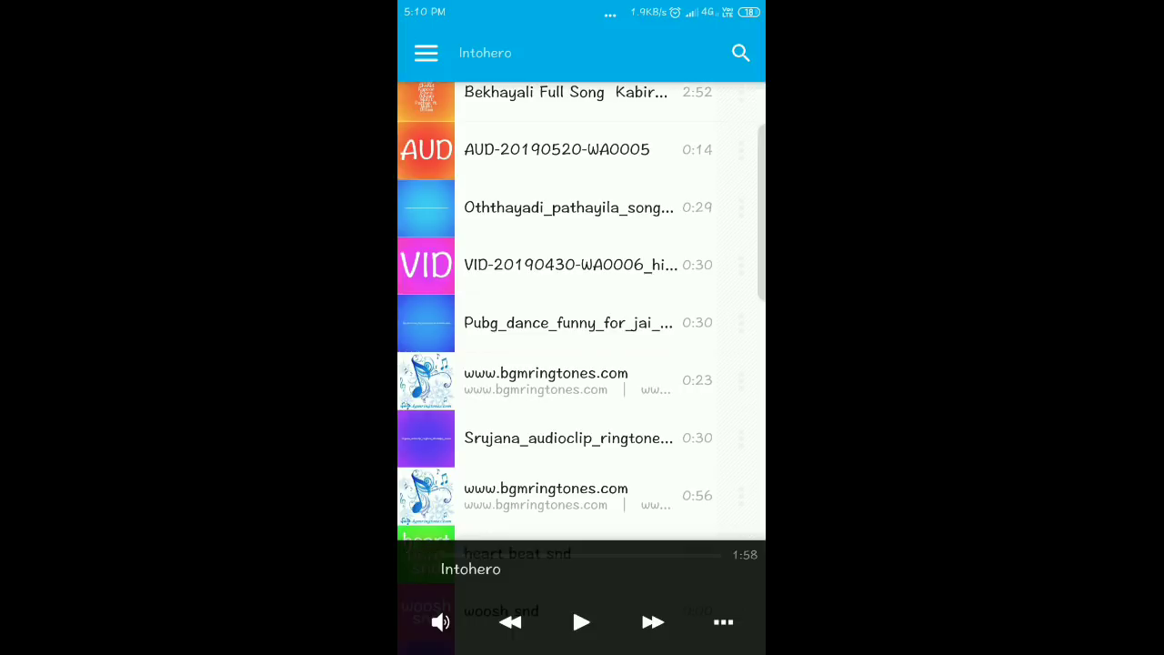
scroll(582, 309, "up", 2)
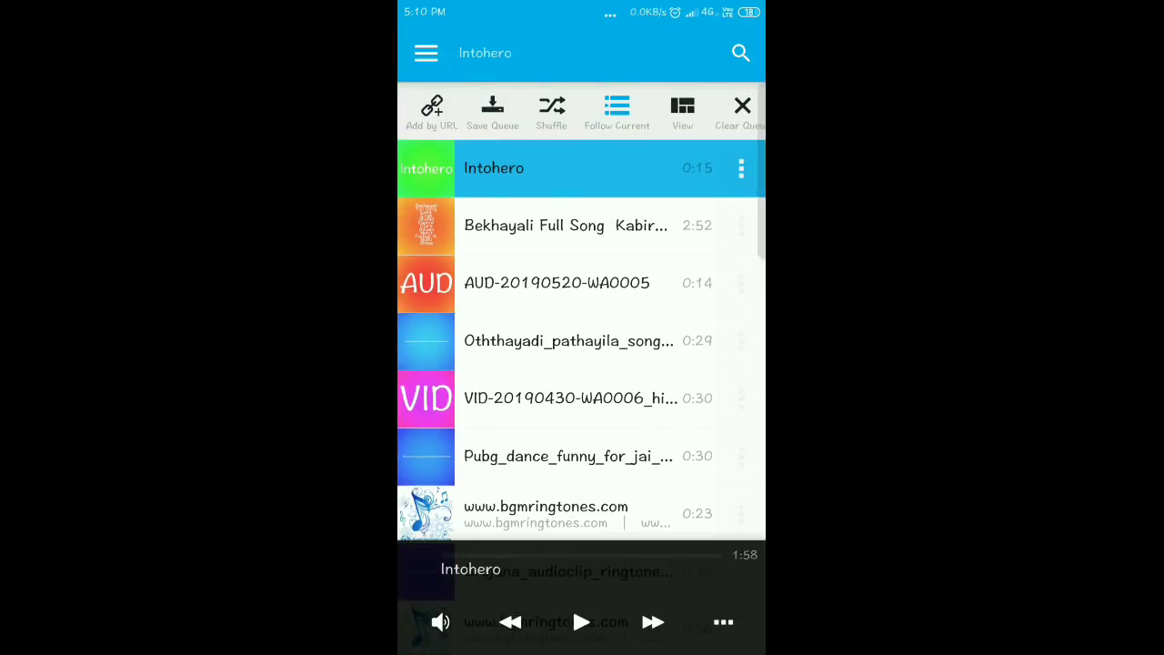
left_click(581, 622)
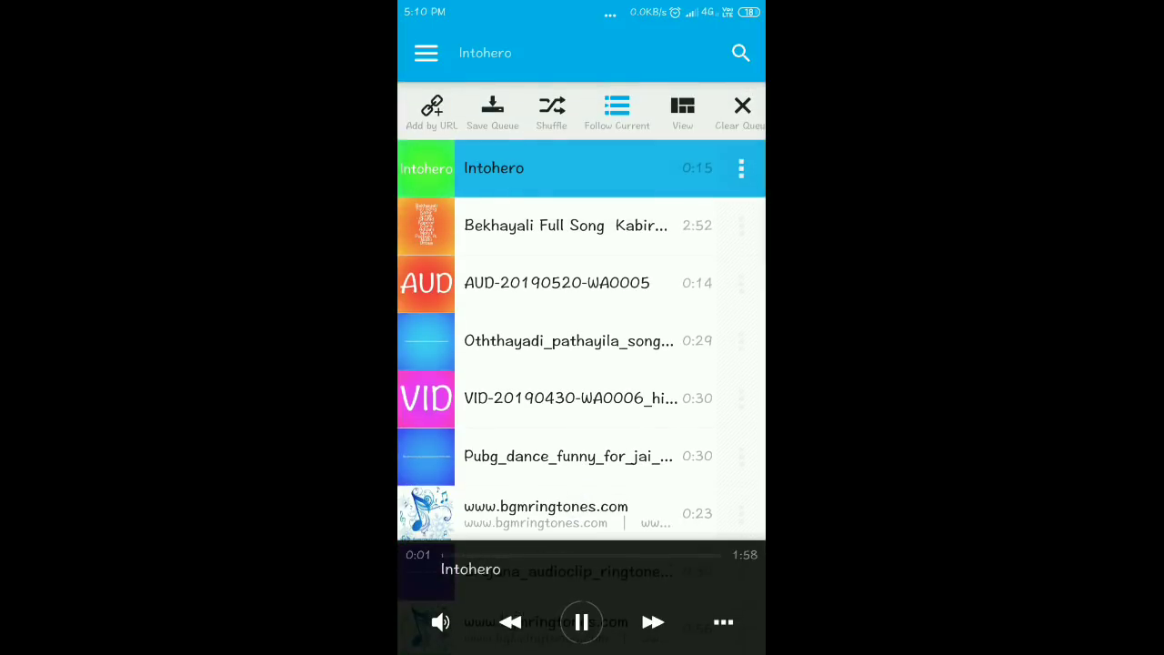
- Lower the phone volume and return to the visualizer view
left_click(426, 53)
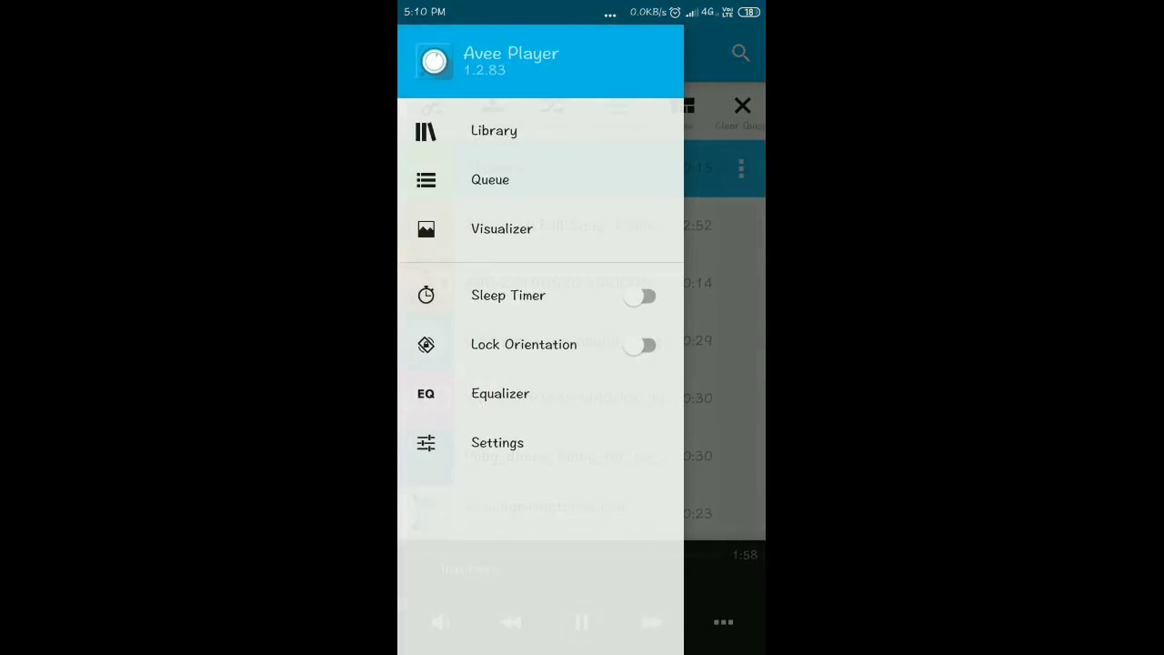
key("XF86AudioLowerVolume")
key("XF86AudioLowerVolume")
key("XF86AudioLowerVolume")
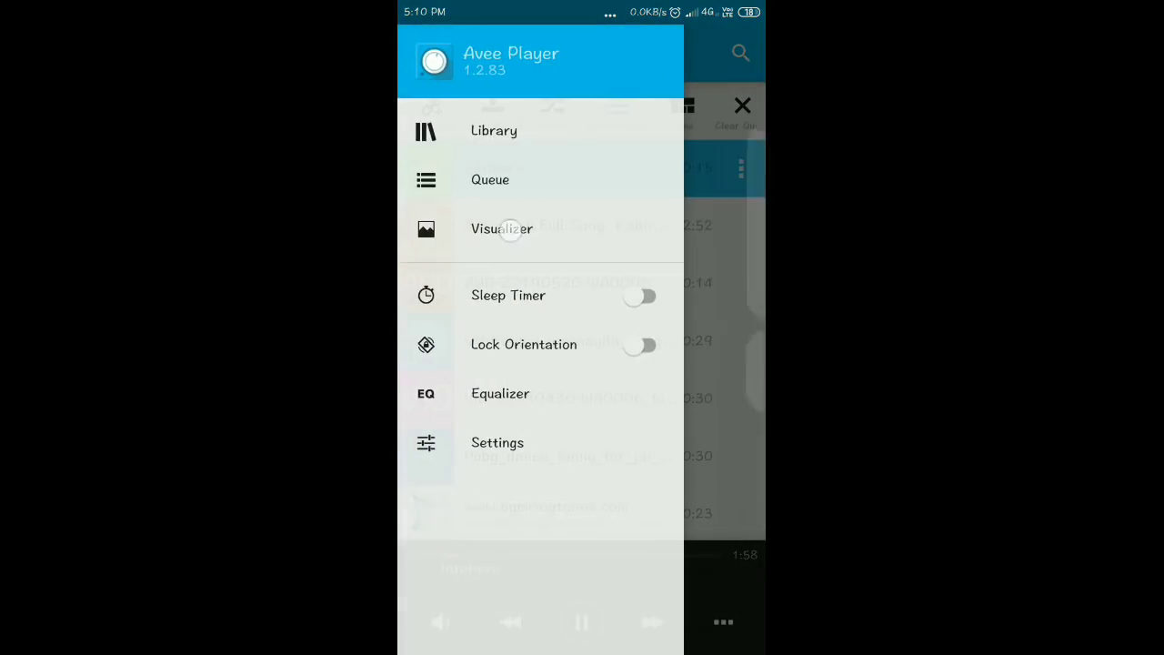
left_click(513, 229)
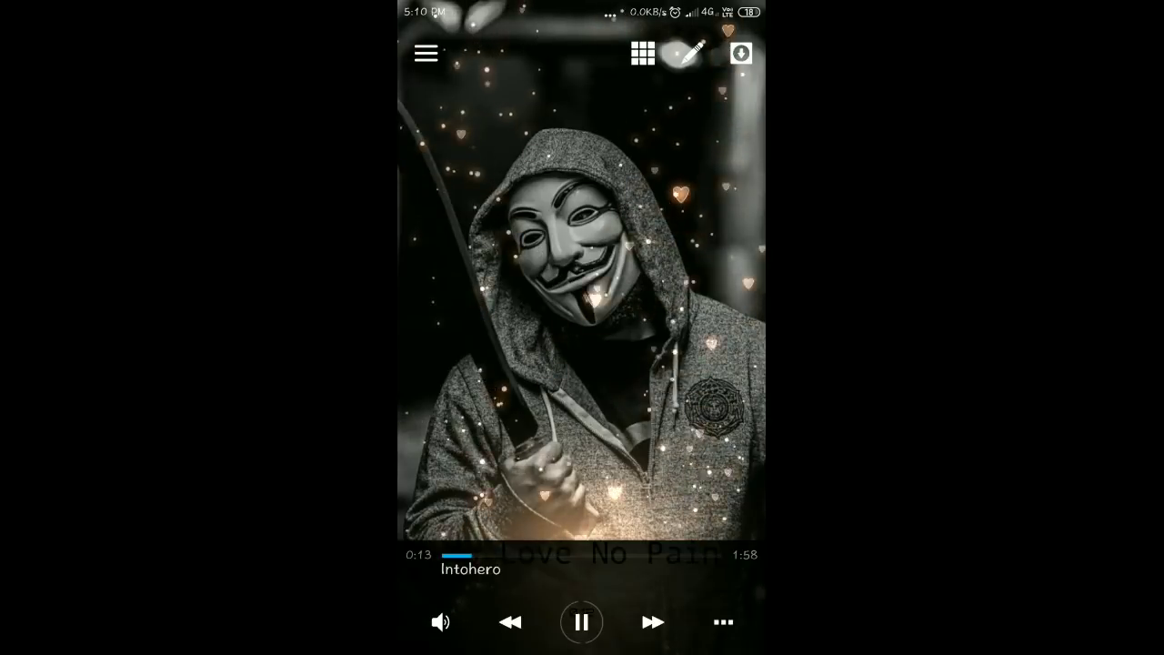
- Set the export video width to 1080 and height to 1920
left_click(741, 53)
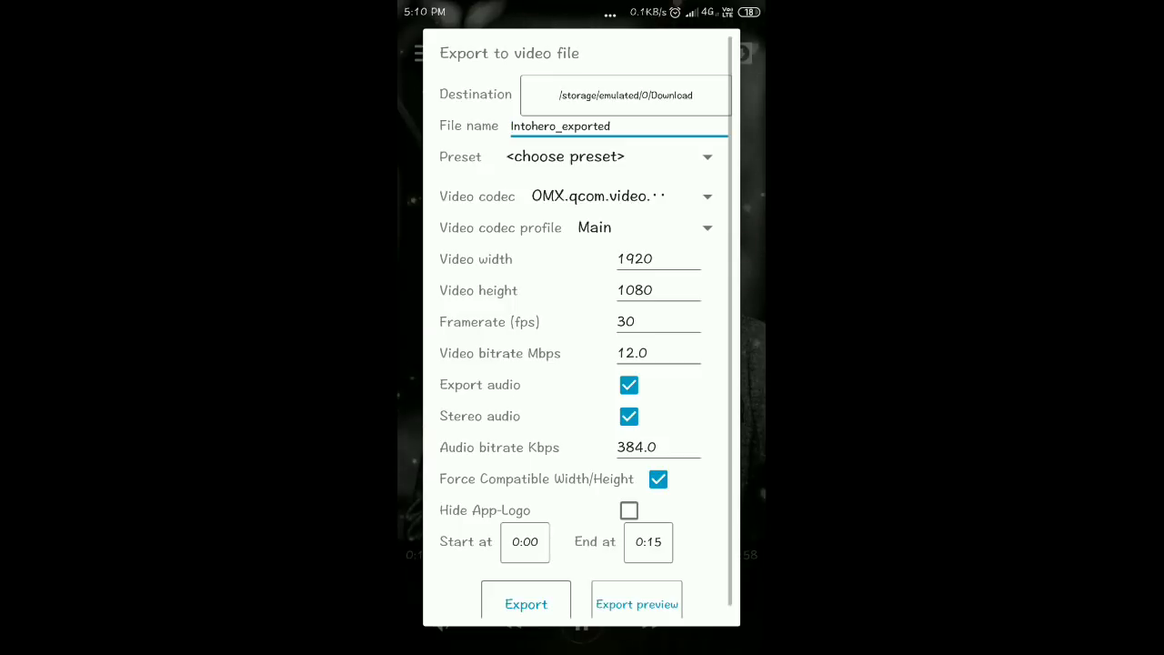
left_click(654, 258)
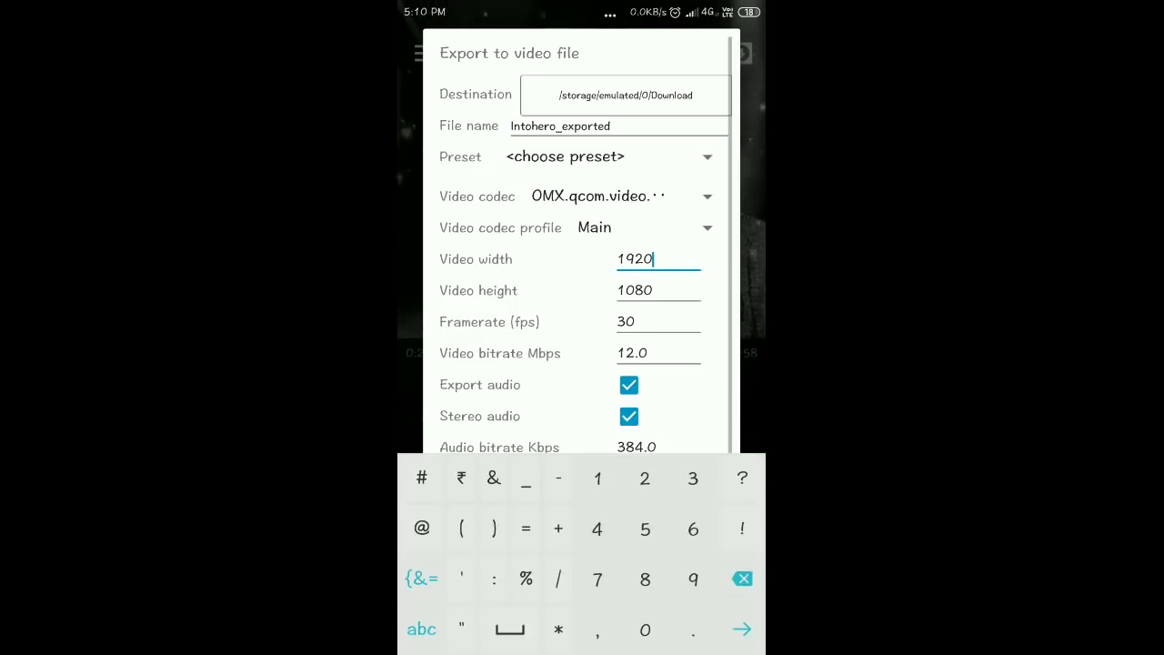
key("BackSpace")
key("BackSpace")
key("BackSpace")
type("1080")
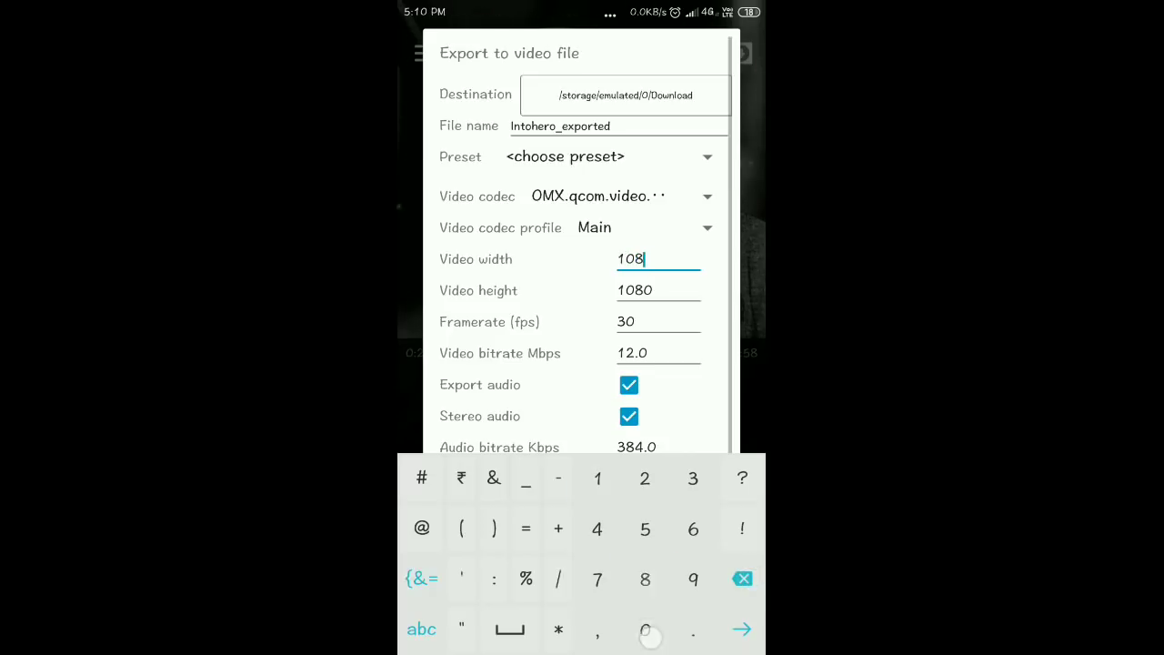
key("Tab")
key("BackSpace")
key("BackSpace")
key("BackSpace")
type("19")
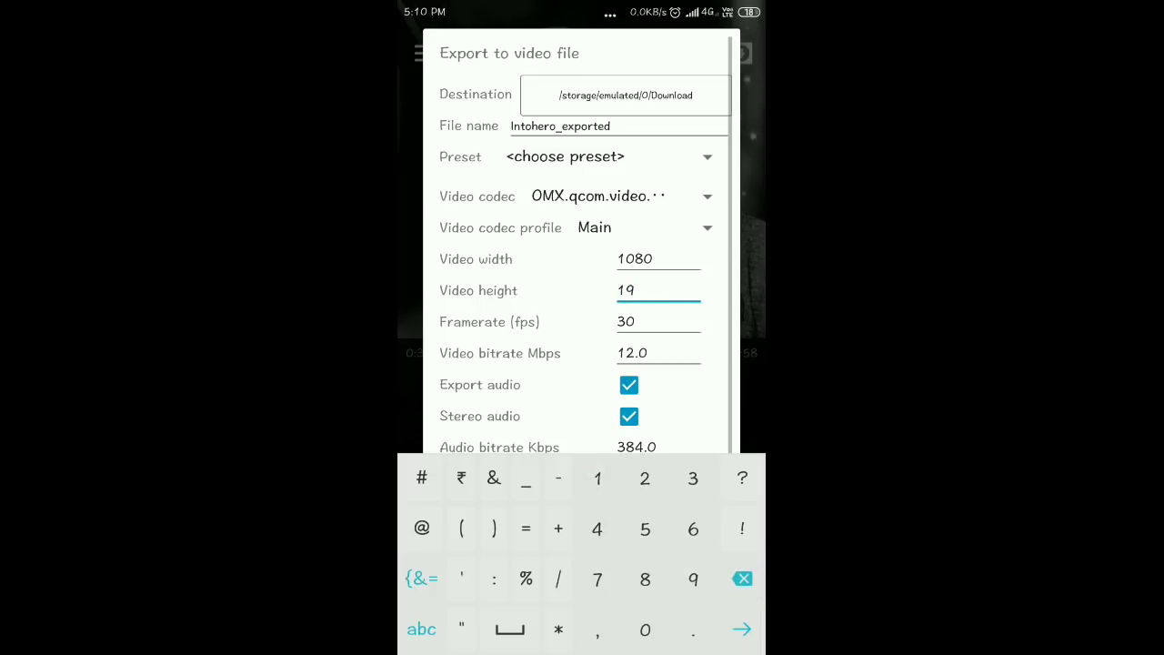
type("20")
left_click(689, 261)
left_click(682, 293)
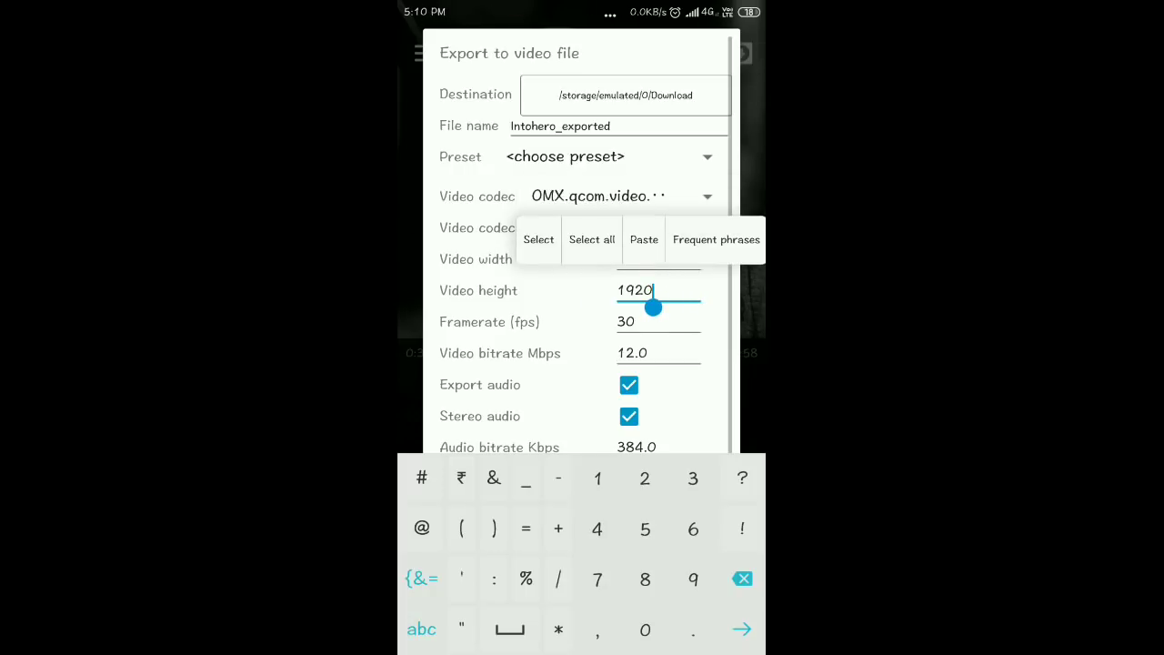
scroll(583, 246, "down", 1)
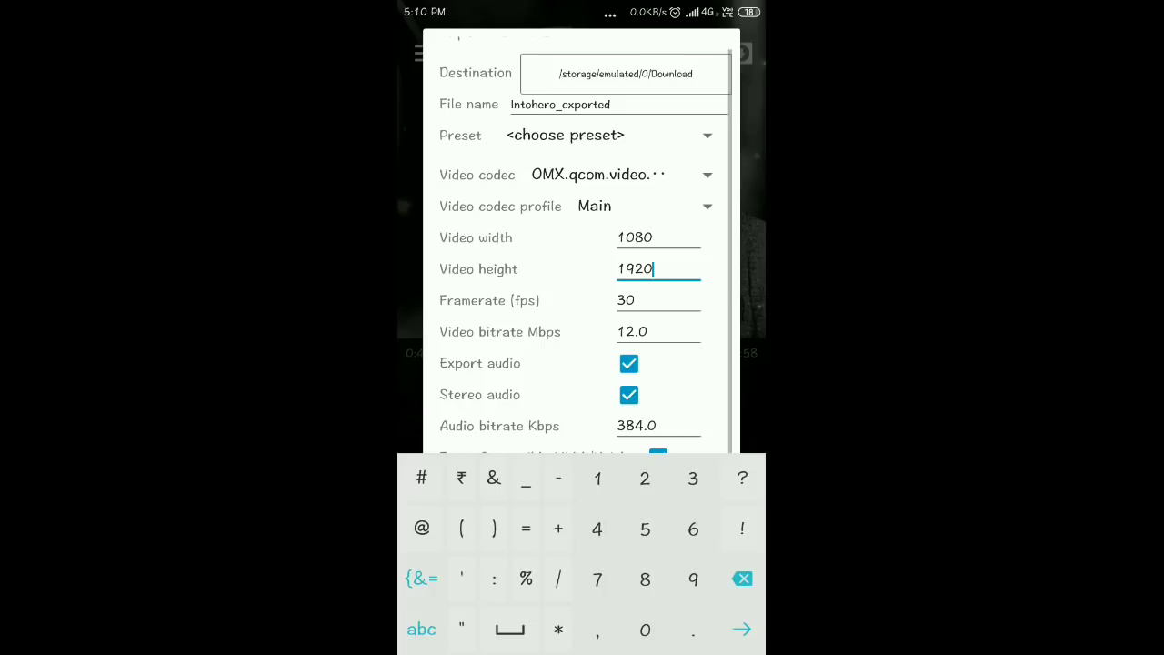
key("Escape")
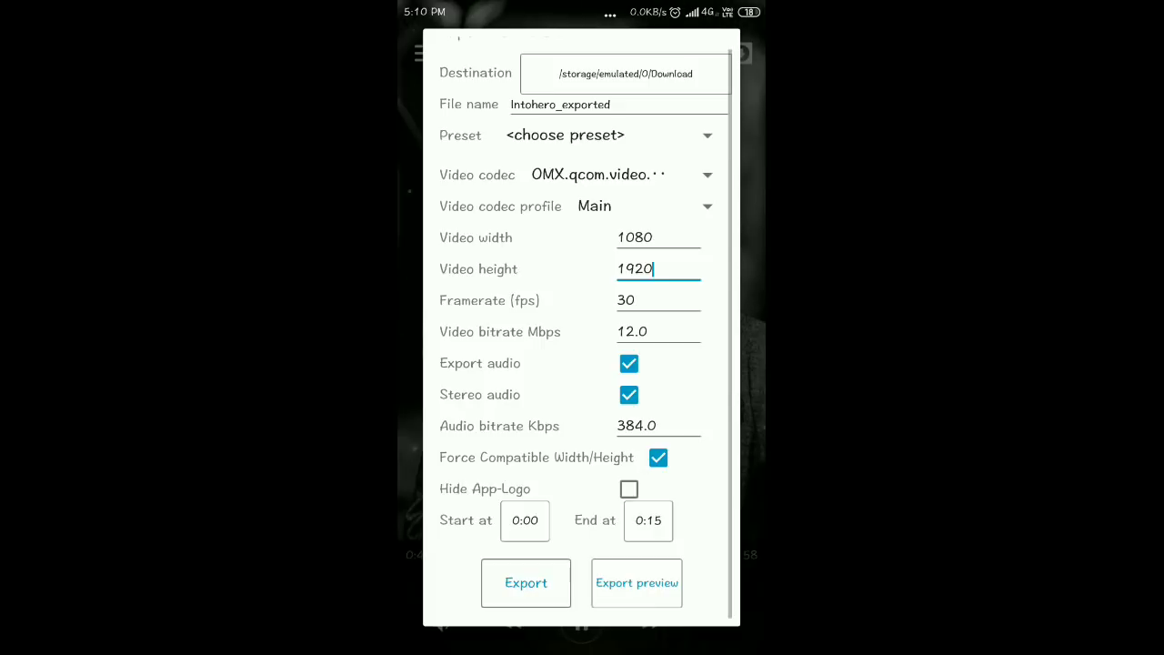
- Start exporting Intohero_exported as a 1080x1920 video
left_click(525, 582)
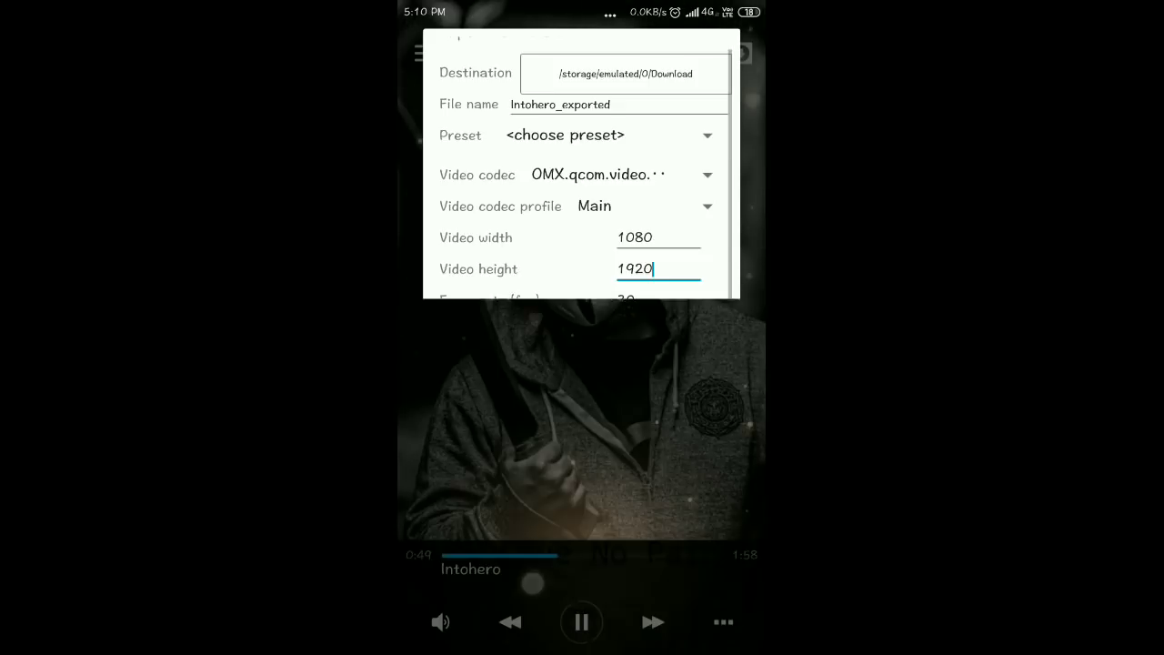